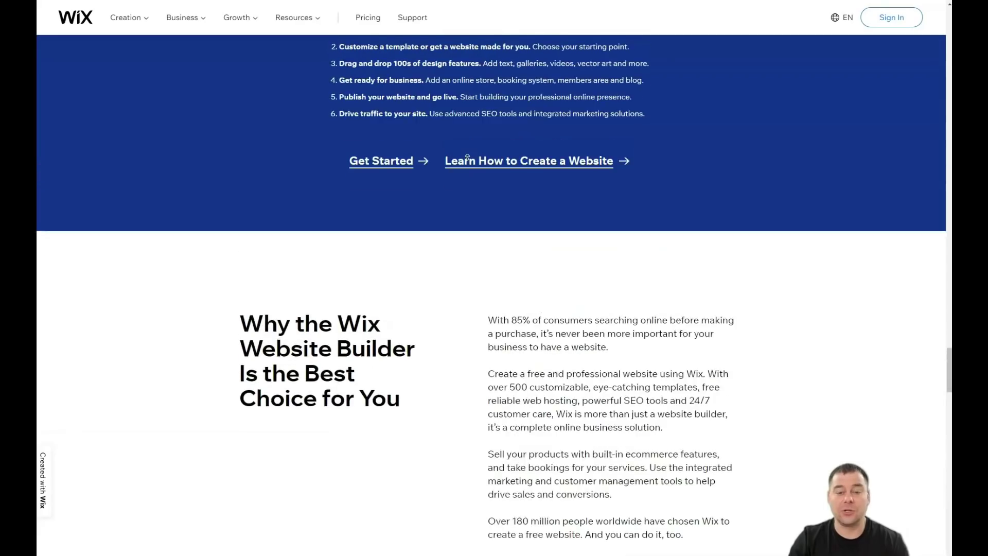
Examine the Wix homepage sections on creation steps, business tools, professional features, editors and website templates
scroll(468, 153, "up", 9)
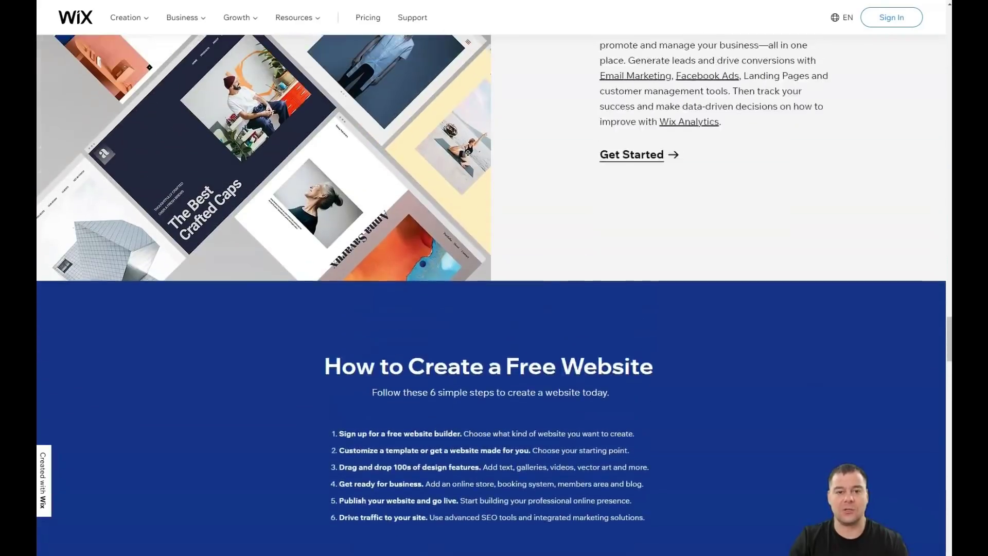
scroll(468, 153, "up", 10)
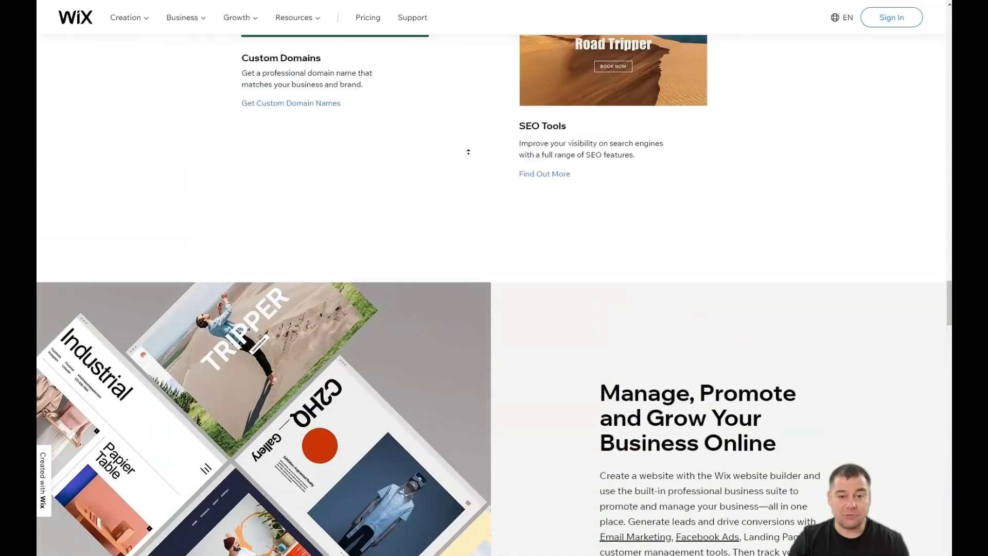
scroll(470, 152, "up", 9)
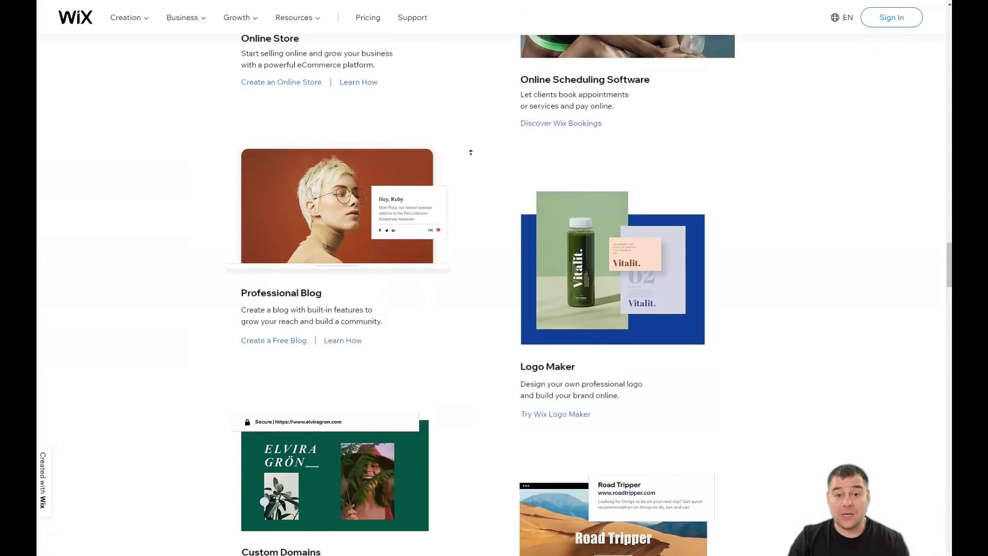
scroll(474, 155, "up", 10)
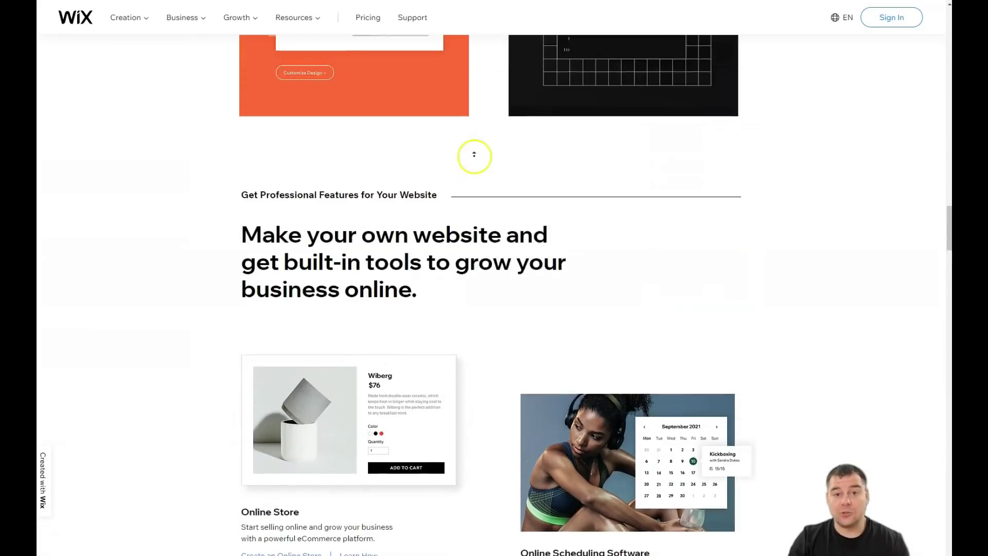
scroll(478, 148, "up", 12)
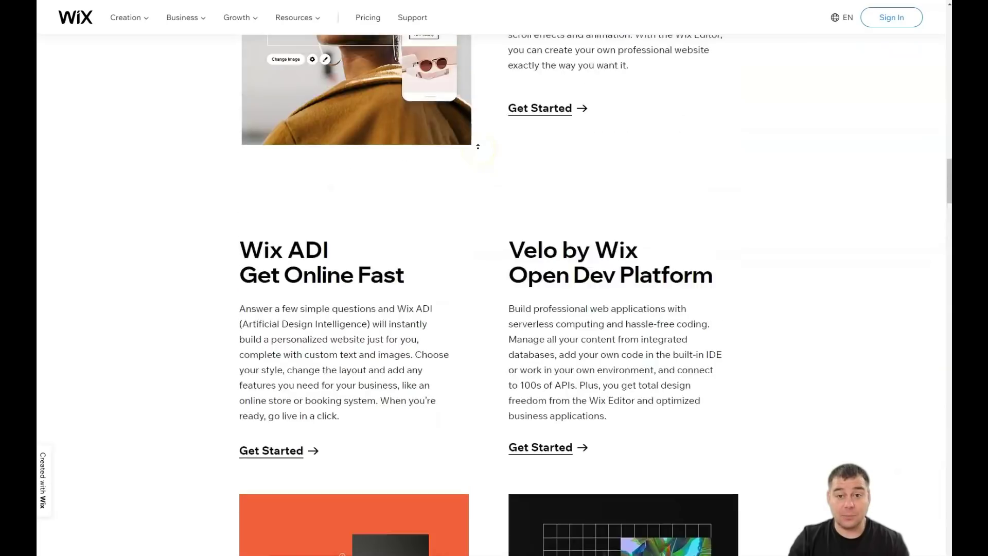
scroll(478, 147, "up", 12)
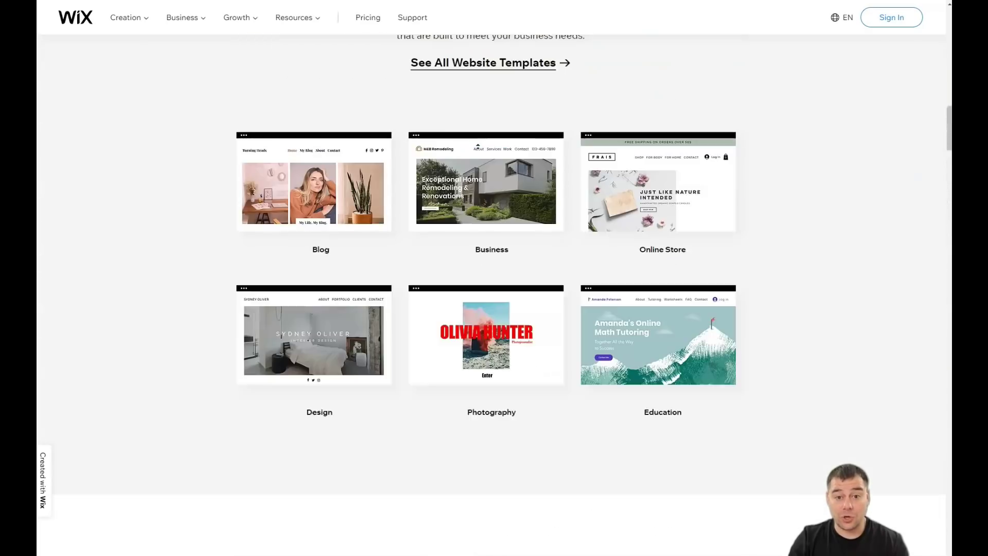
scroll(478, 147, "up", 15)
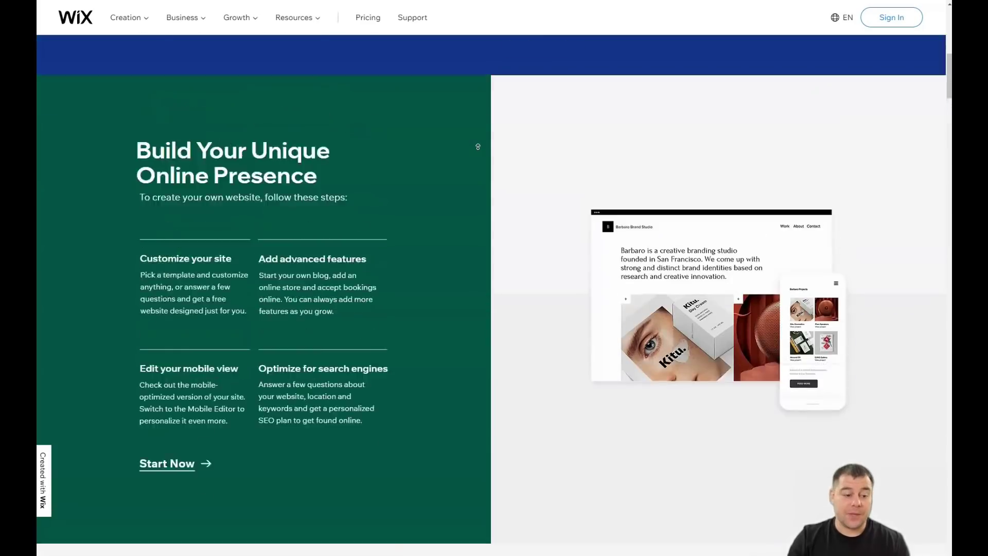
scroll(482, 140, "up", 2)
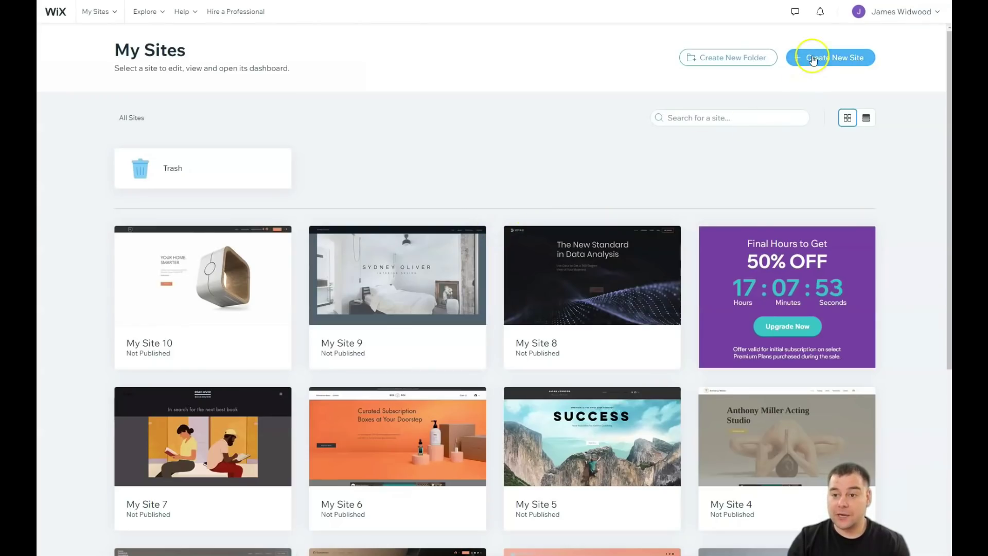
Create a new site of the kind Other and choose to build it with the Editor from a template
left_click(814, 59)
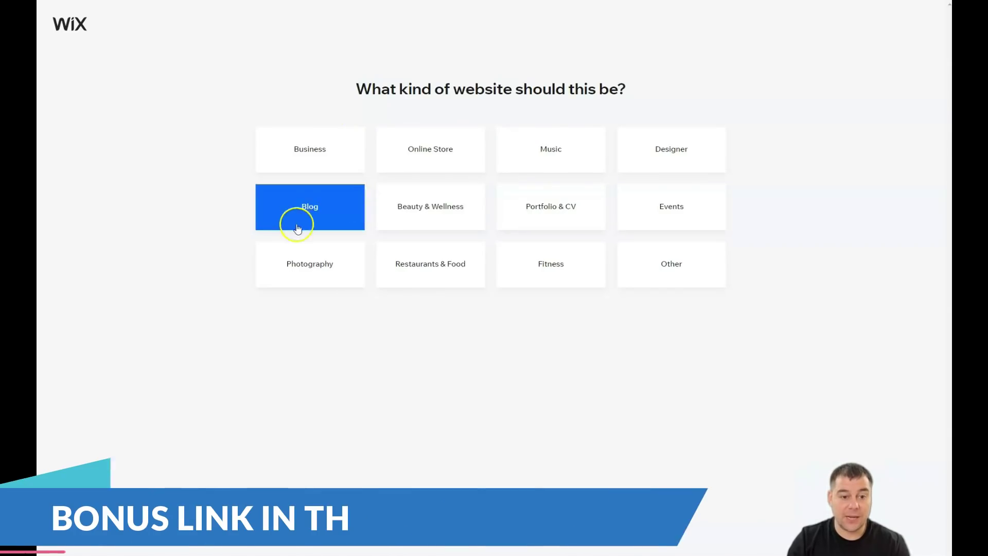
left_click(663, 269)
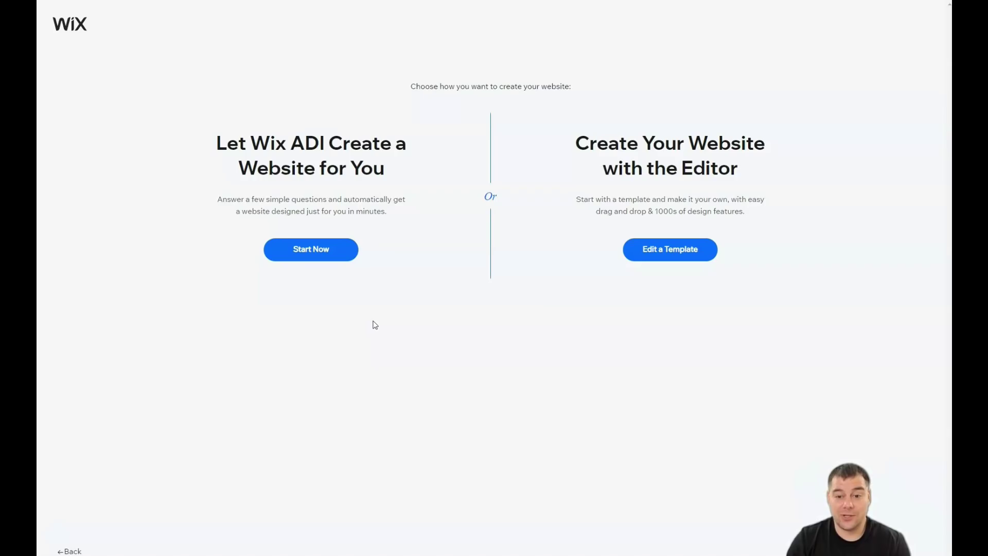
left_click(670, 250)
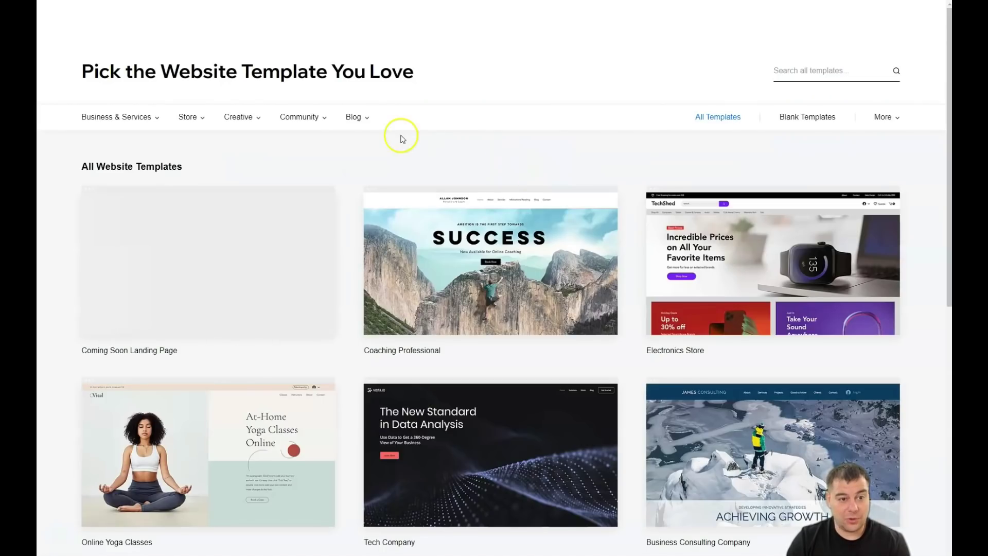
Review the template subcategories under Business & Services, Store, Creative, Community and Blog
mouse_move(160, 118)
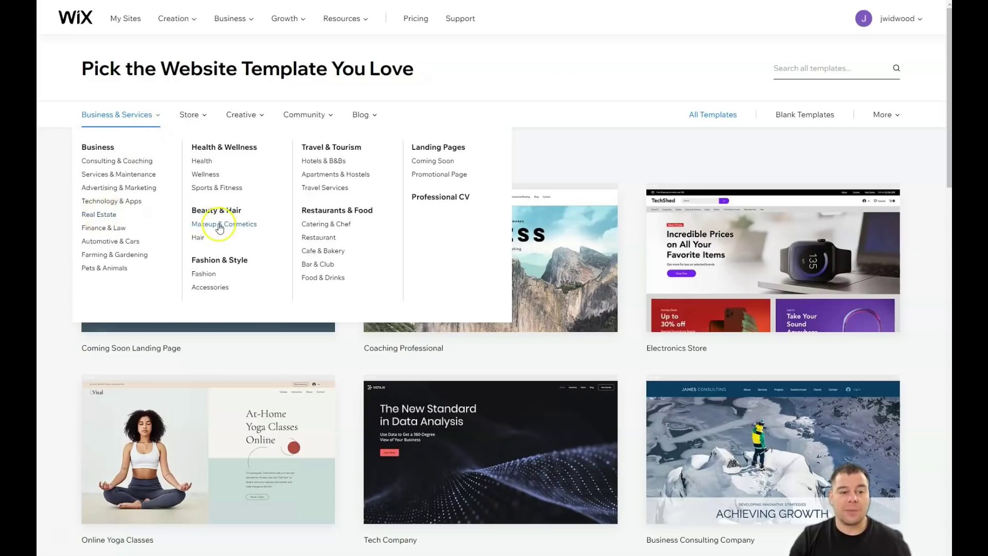
mouse_move(199, 120)
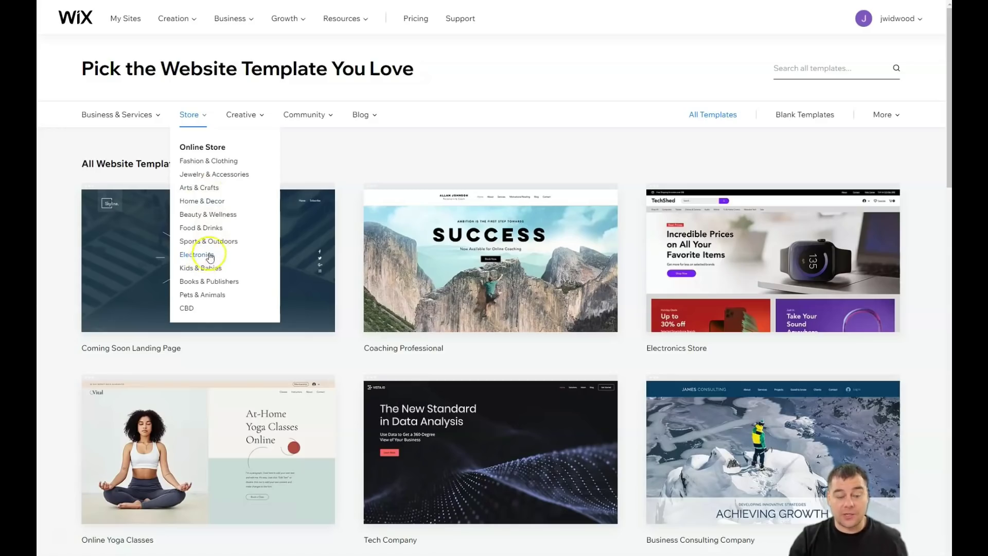
mouse_move(259, 117)
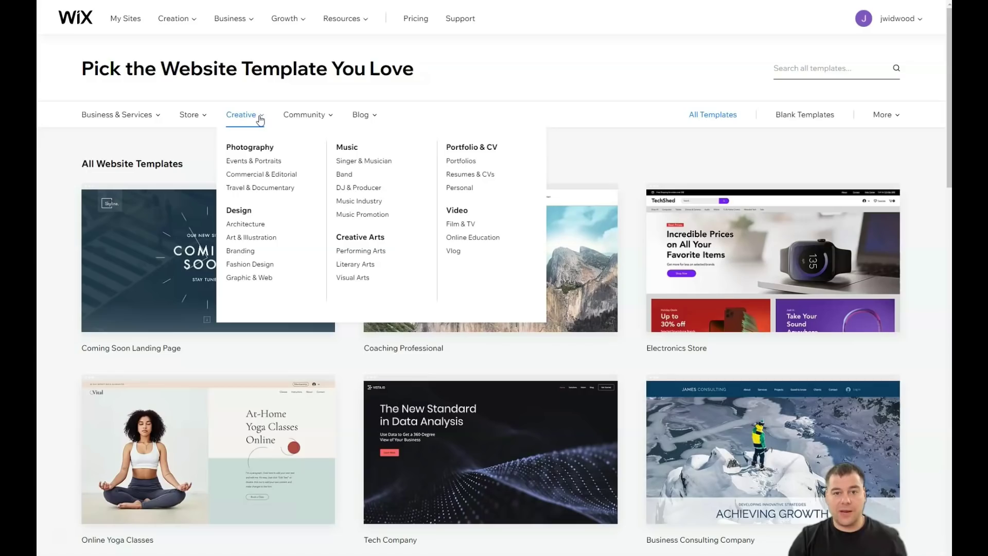
left_click(329, 117)
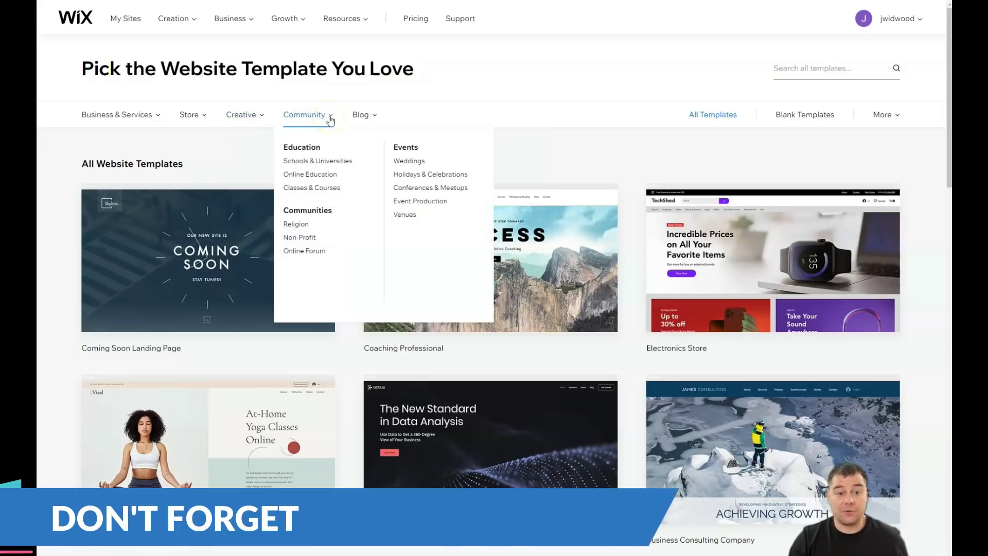
left_click(374, 117)
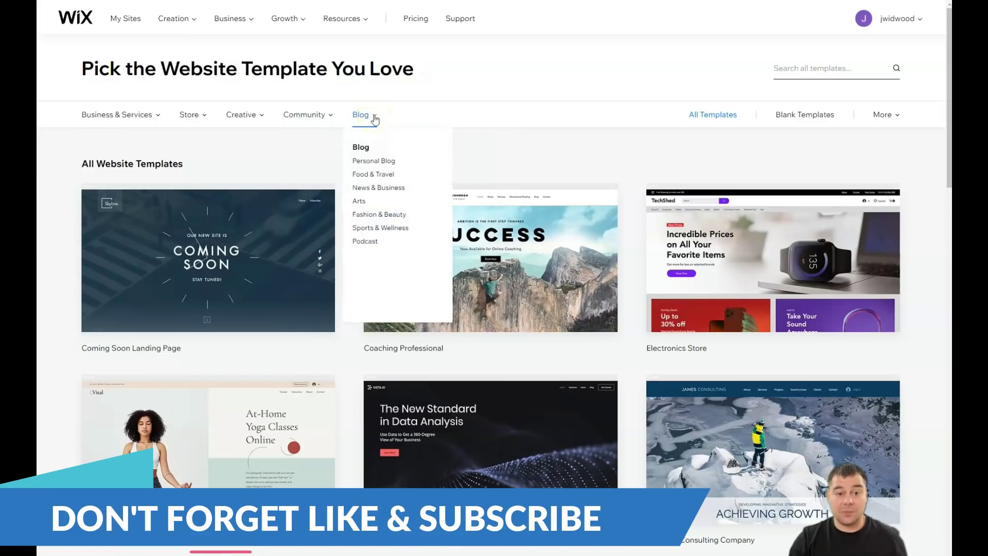
Show the blank website templates and look over the available layouts
left_click(791, 120)
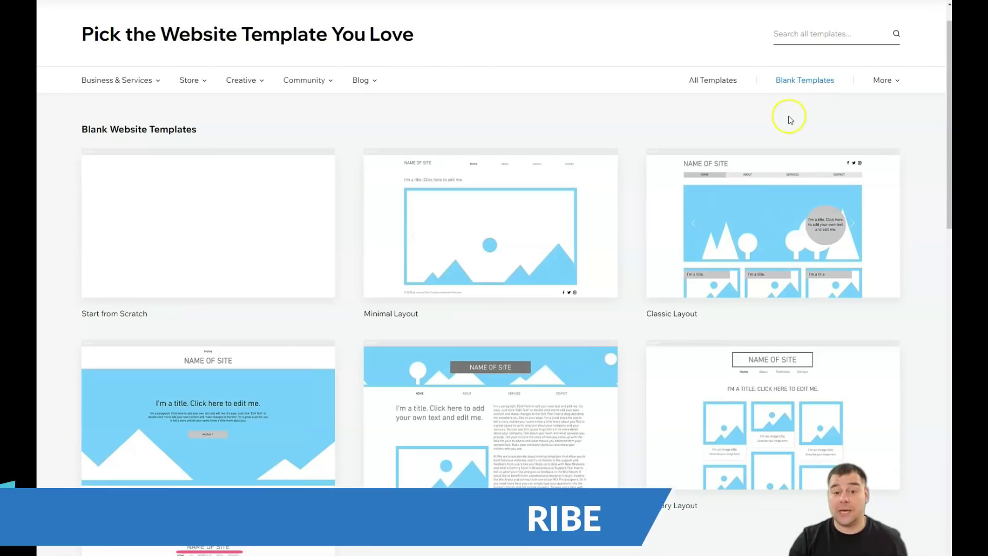
mouse_move(206, 232)
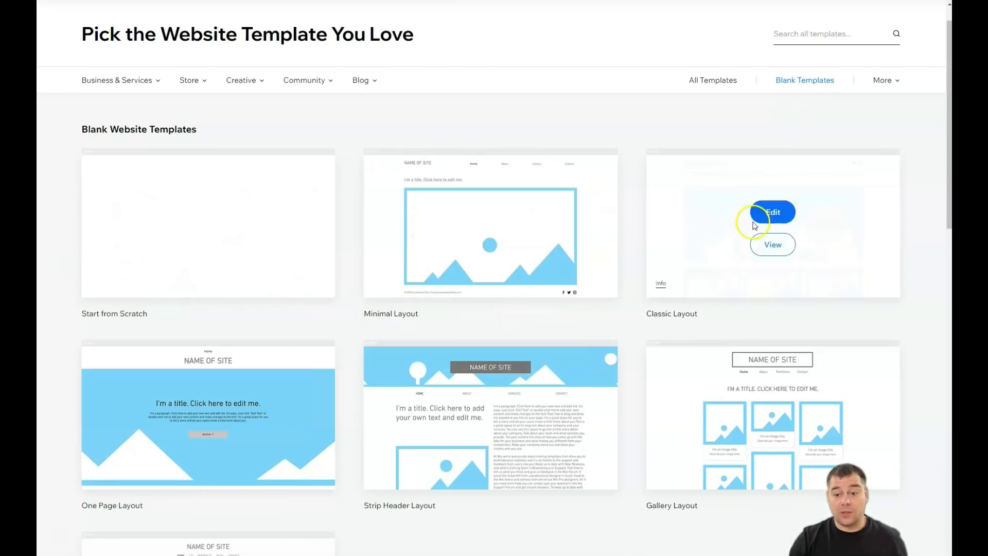
scroll(530, 375, "down", 2)
mouse_move(209, 285)
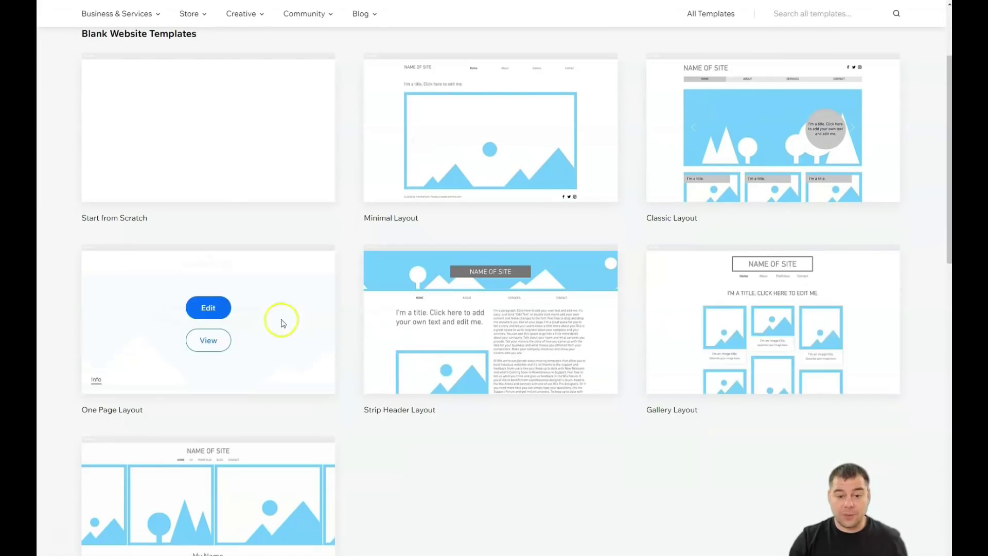
mouse_move(580, 330)
scroll(597, 323, "up", 3)
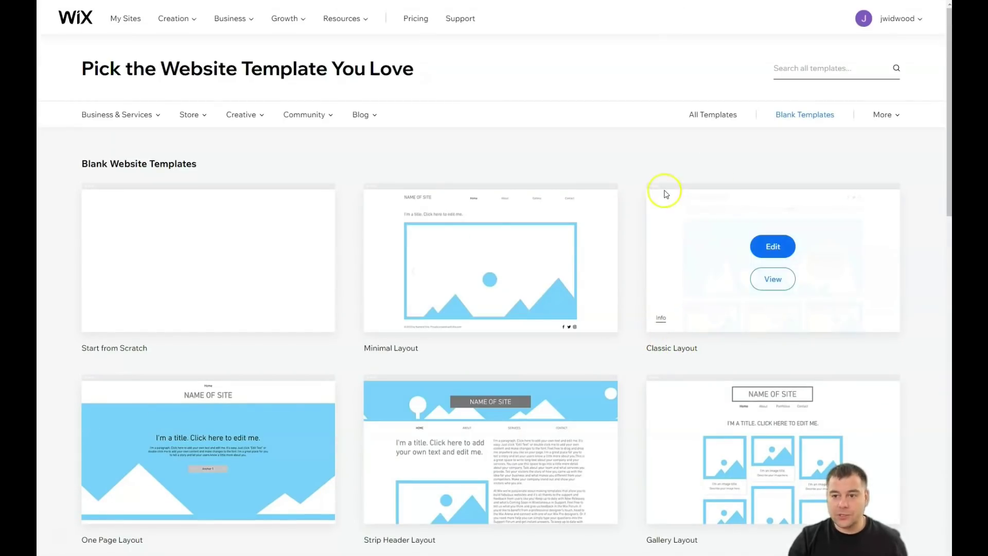
List all website templates and browse them through result pages 5, 7 and 9
left_click(713, 115)
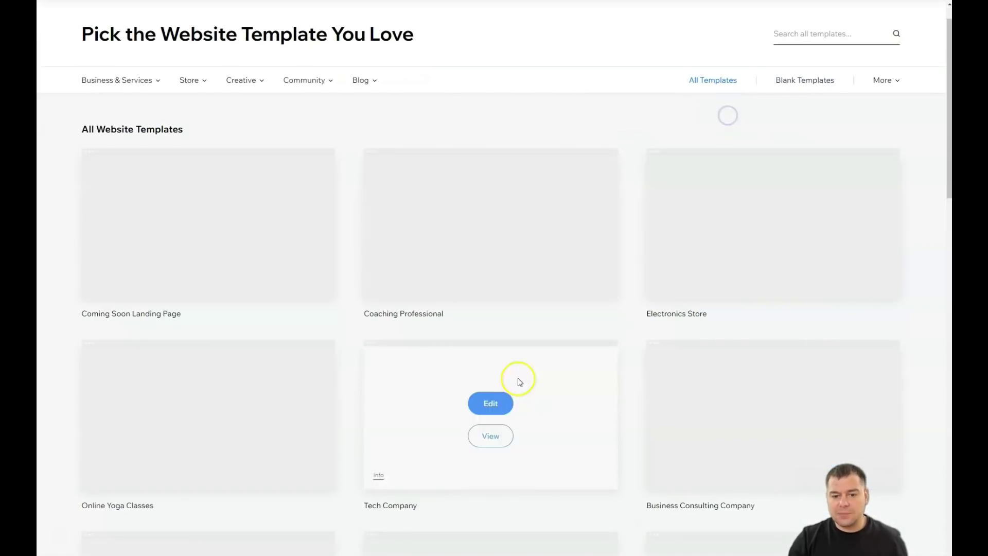
scroll(560, 320, "down", 4)
scroll(560, 318, "down", 8)
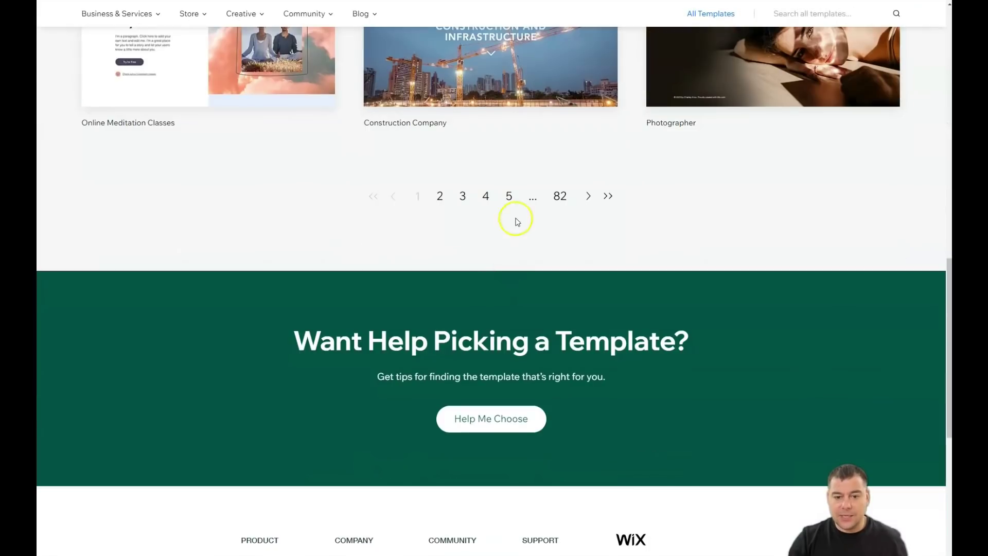
left_click(510, 196)
scroll(532, 386, "down", 12)
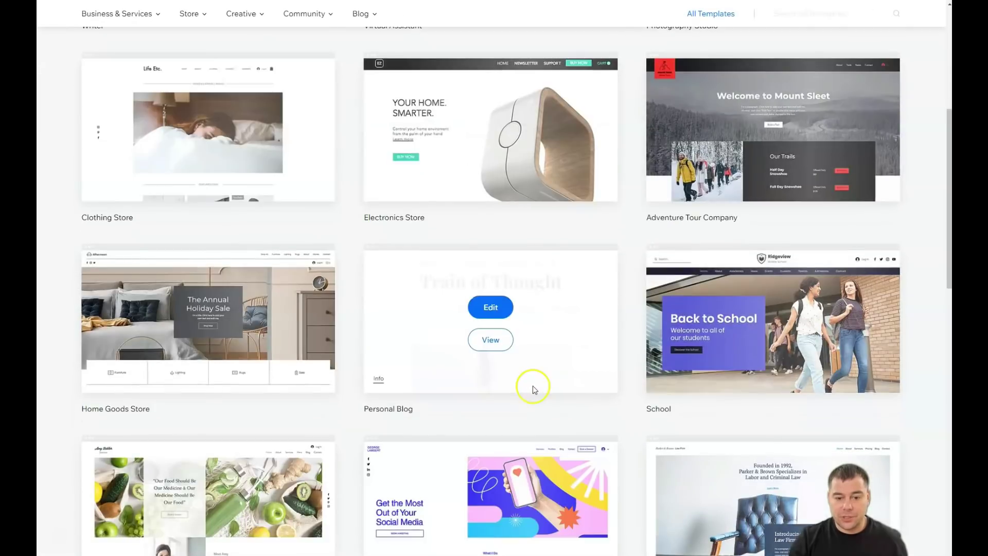
left_click(509, 197)
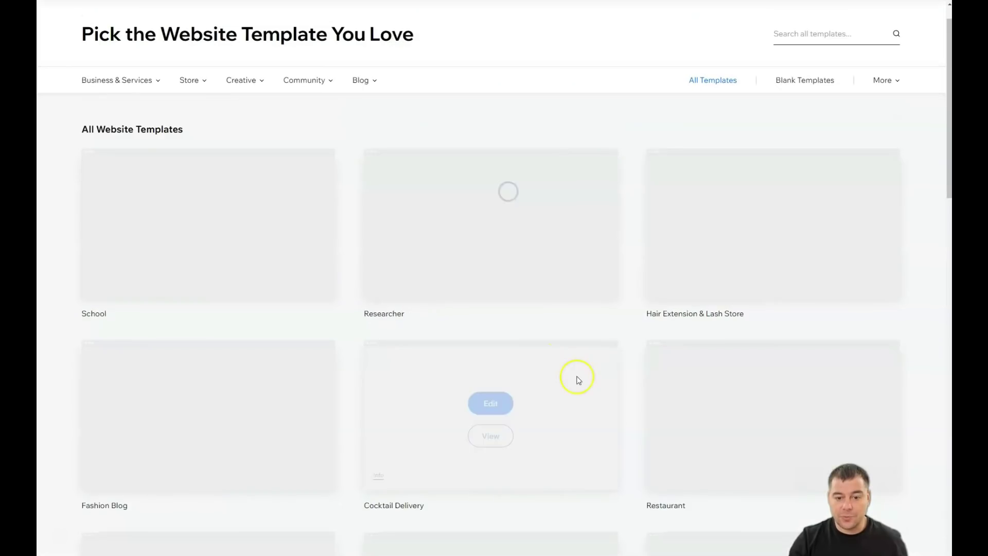
scroll(542, 383, "down", 6)
scroll(542, 382, "down", 10)
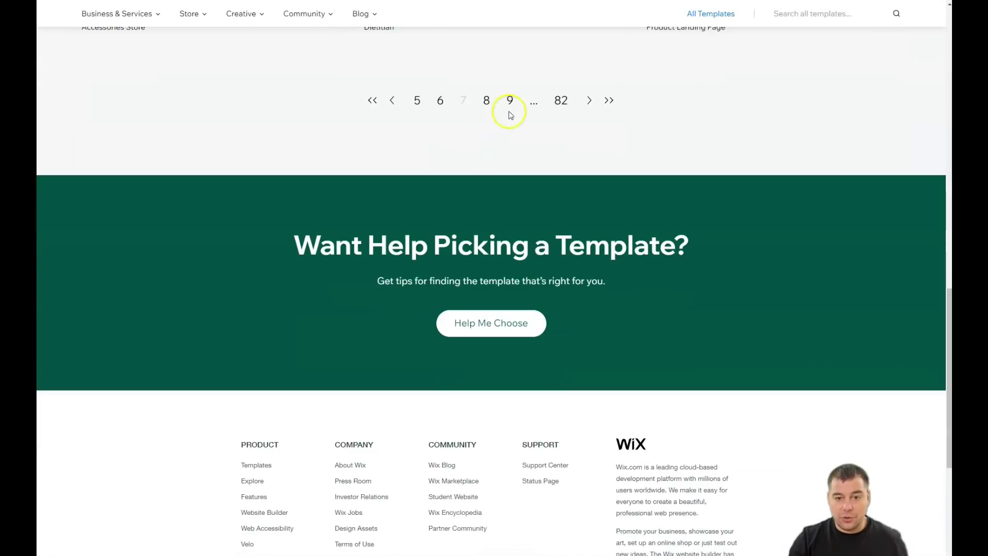
left_click(509, 102)
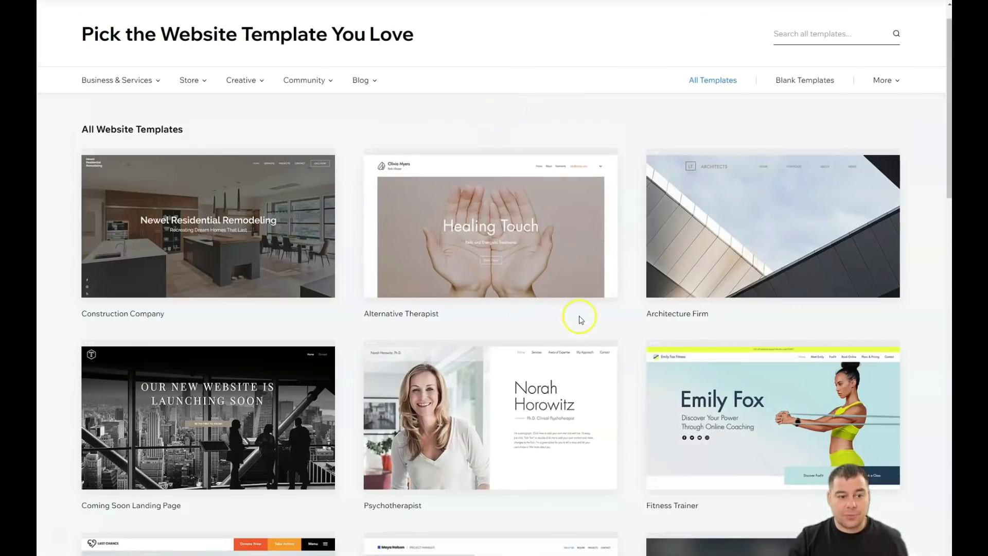
Go to page 11 of the website templates and open the Fitness Trainer template for editing
scroll(580, 319, "down", 4)
scroll(578, 315, "down", 7)
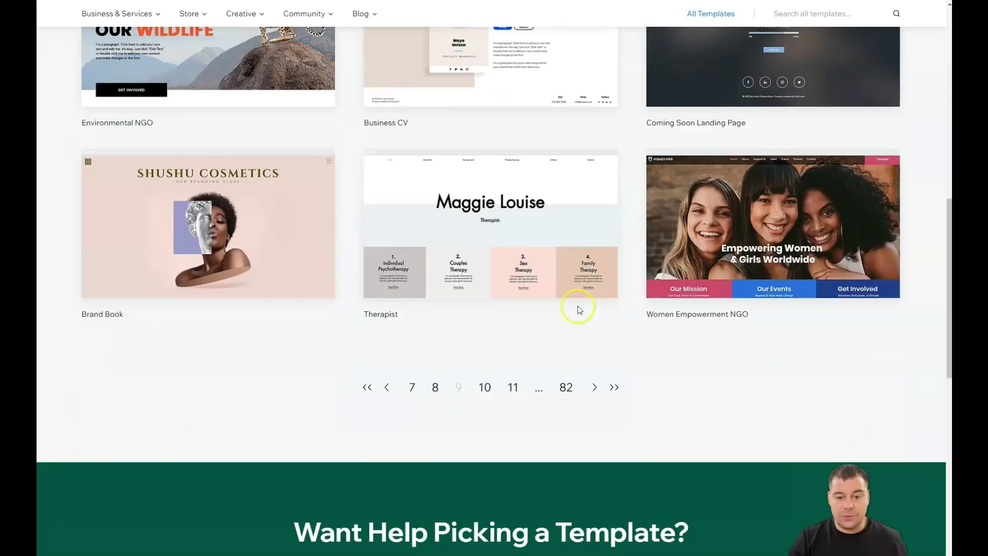
left_click(512, 388)
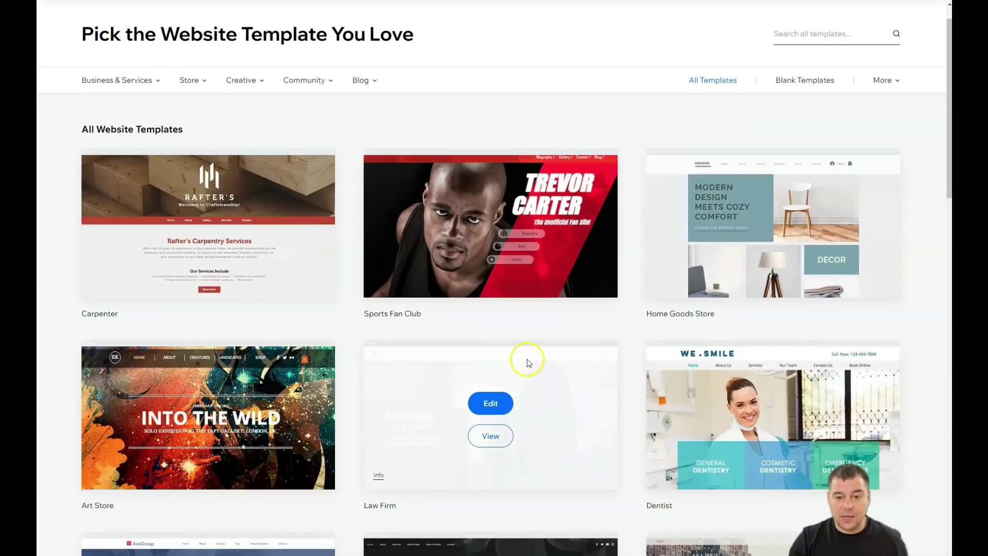
scroll(530, 359, "down", 3)
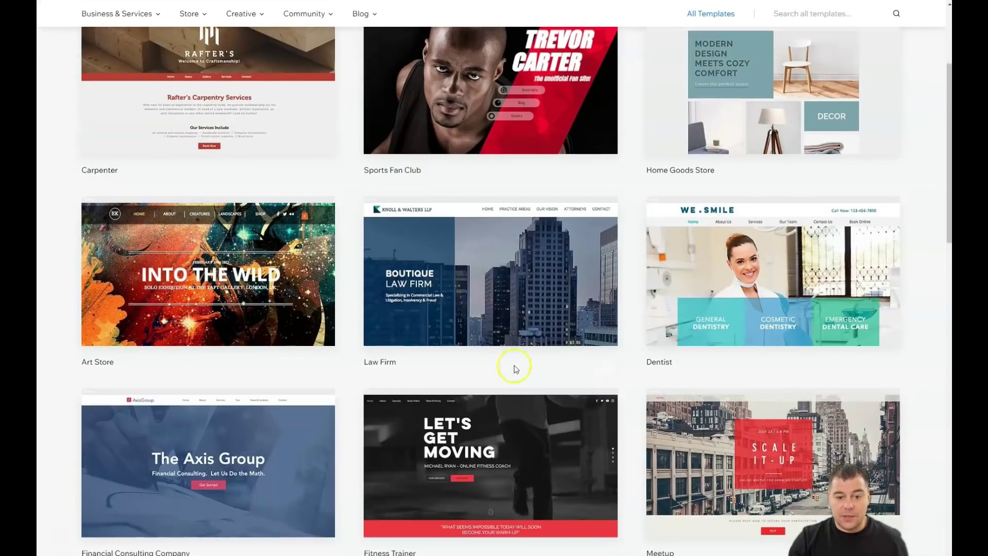
scroll(535, 359, "down", 3)
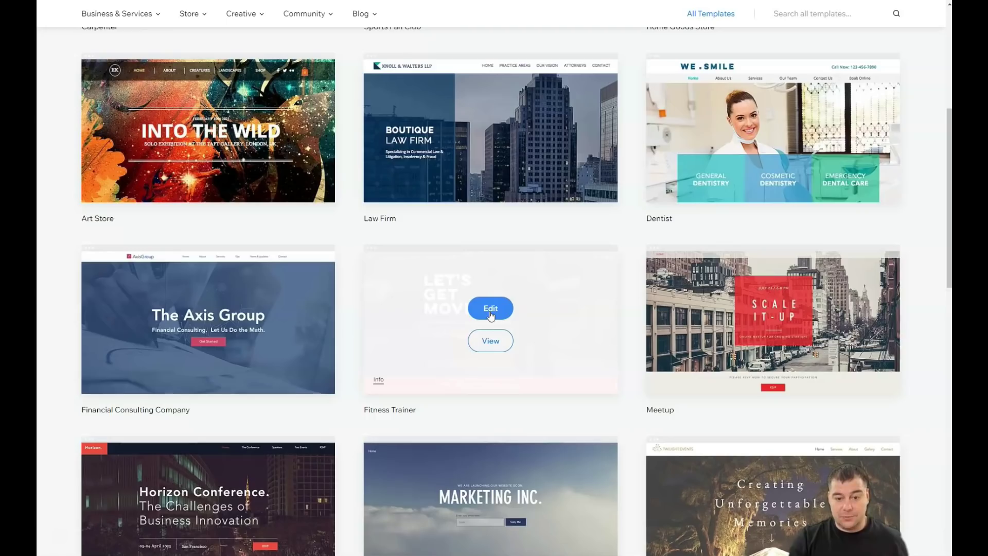
left_click(490, 312)
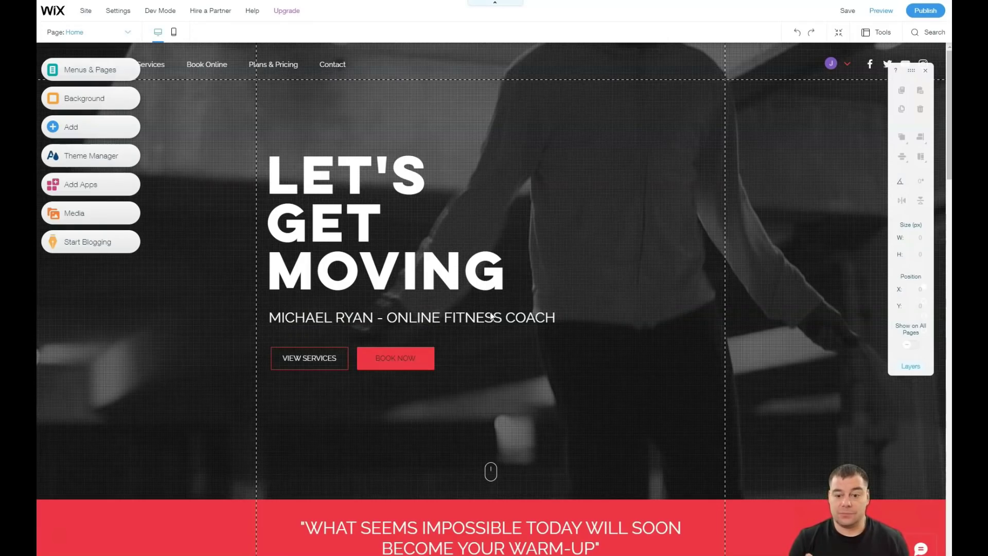
Look through the Fitness Trainer template's home page from the header to the contact form and back
scroll(486, 298, "down", 3)
scroll(484, 281, "down", 12)
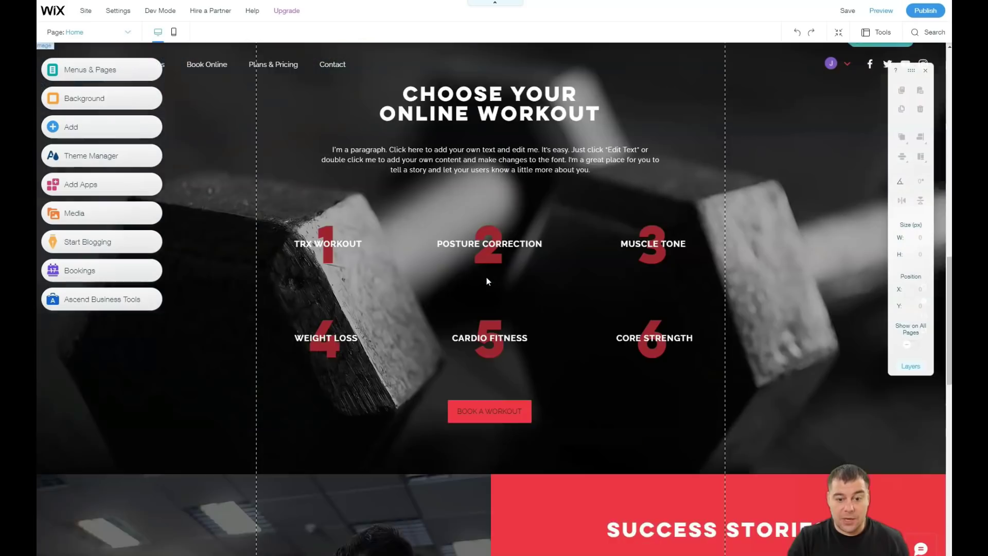
scroll(488, 281, "down", 15)
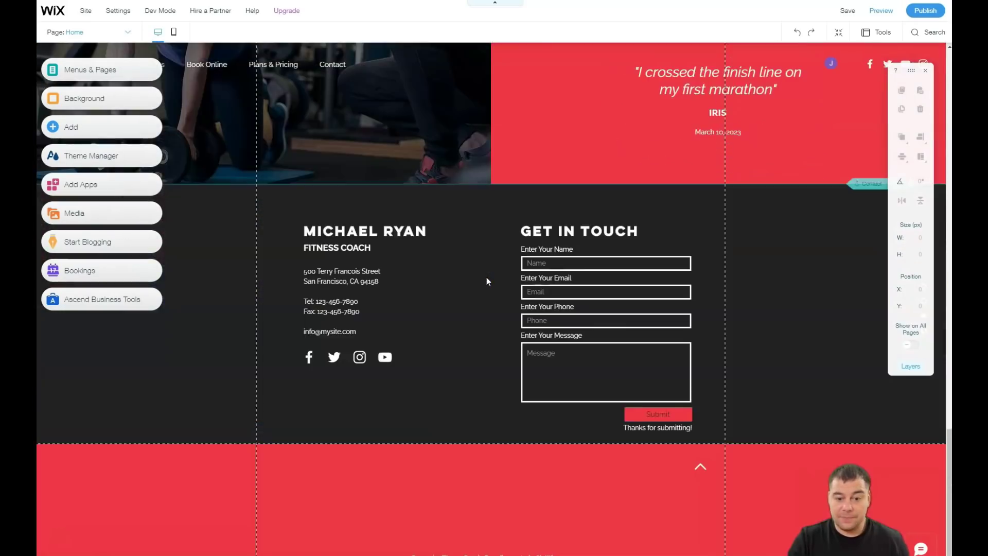
scroll(486, 277, "up", 15)
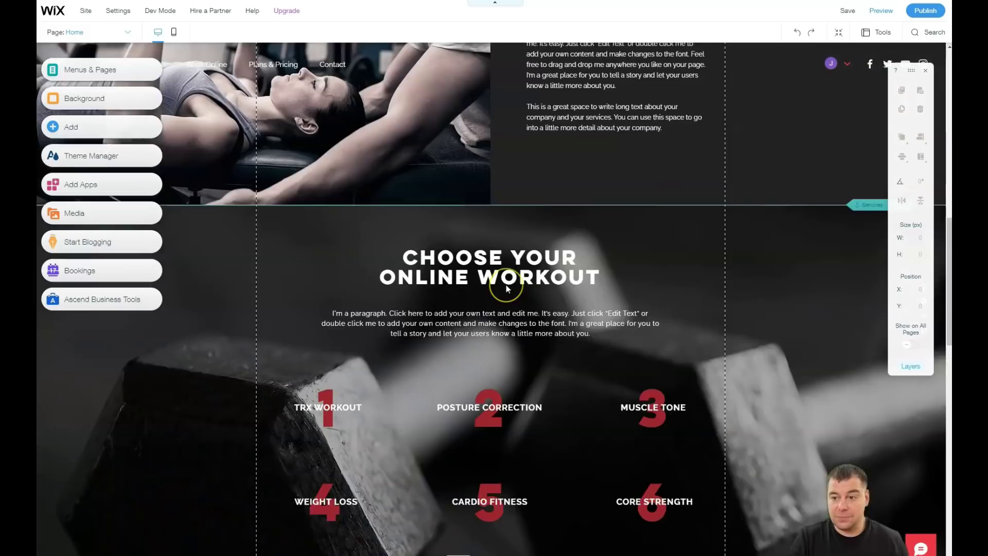
scroll(507, 288, "up", 10)
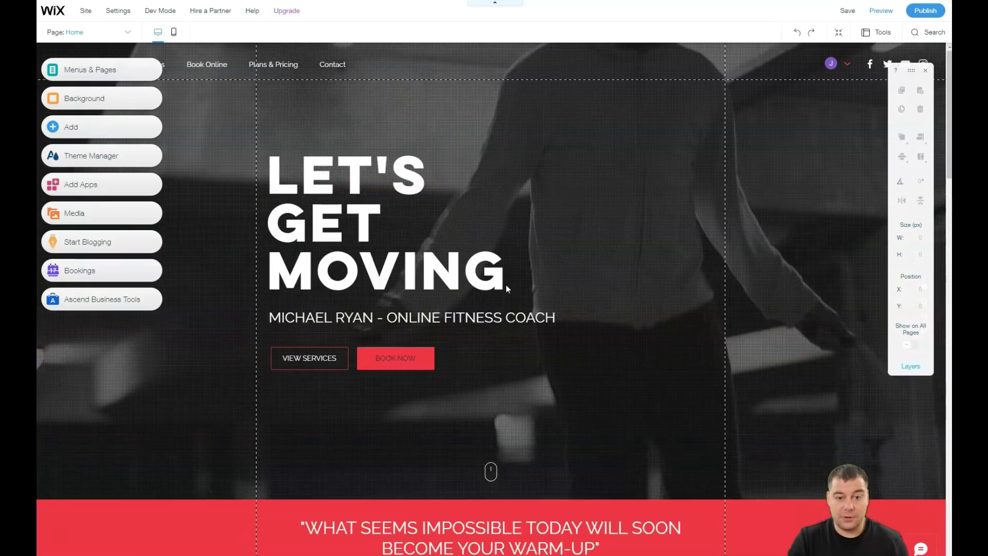
scroll(506, 286, "down", 10)
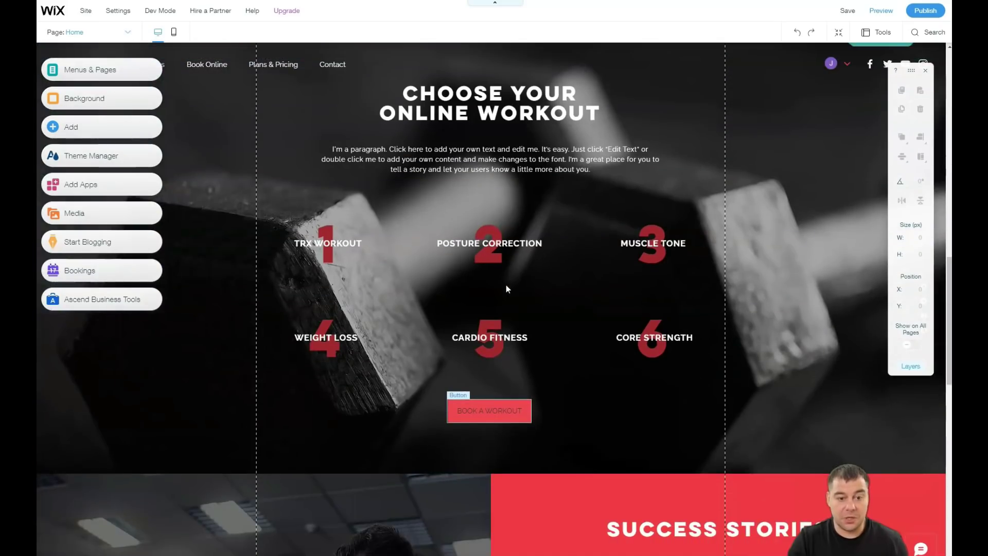
scroll(506, 280, "up", 5)
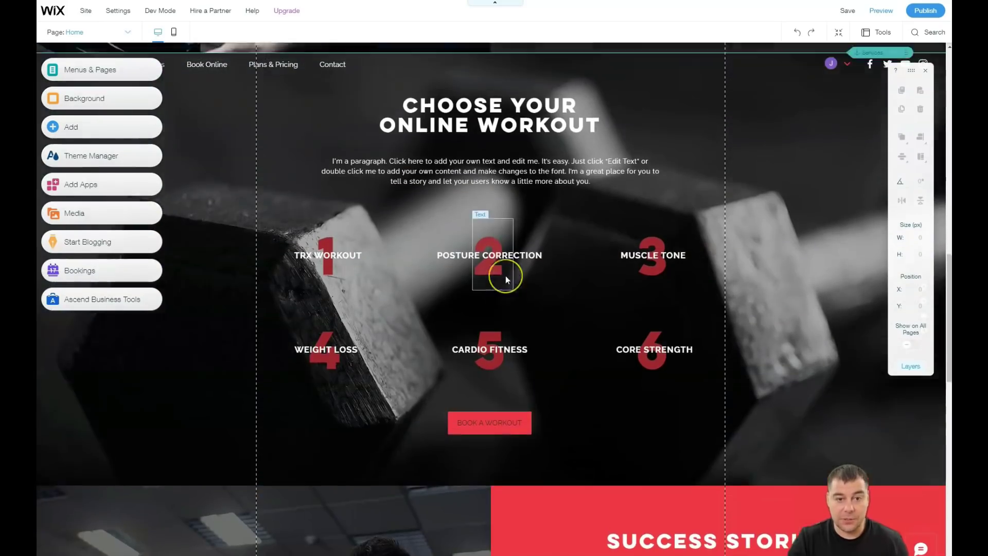
scroll(506, 278, "up", 5)
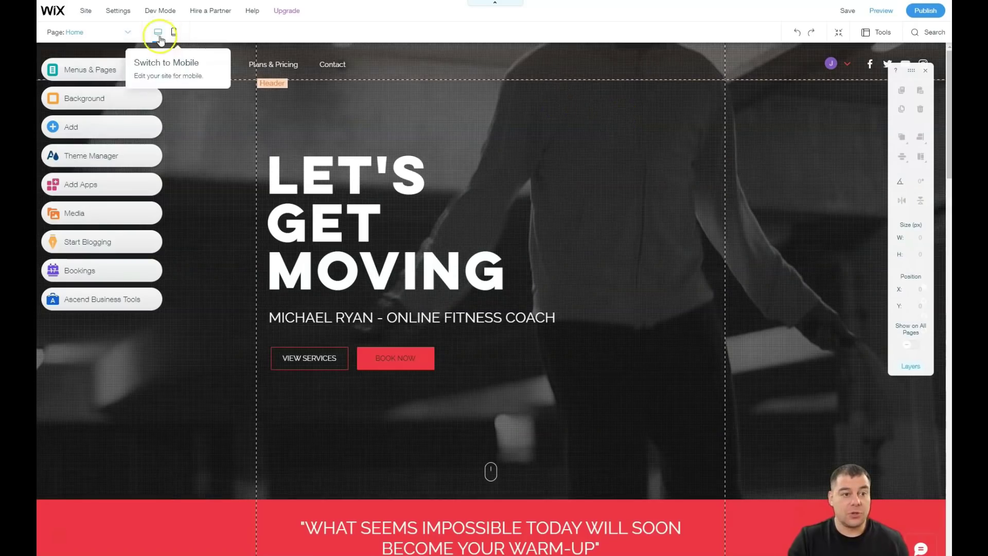
left_click(86, 11)
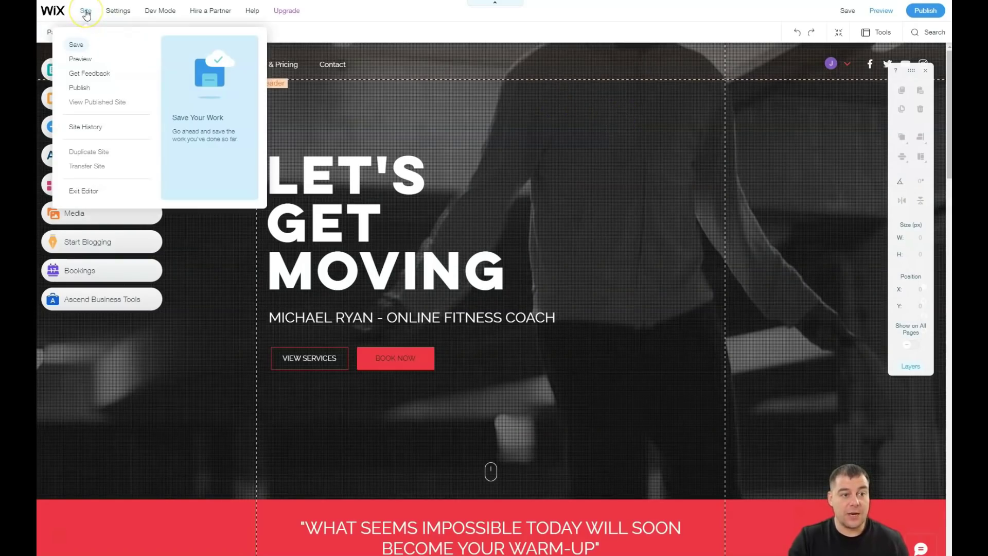
mouse_move(114, 14)
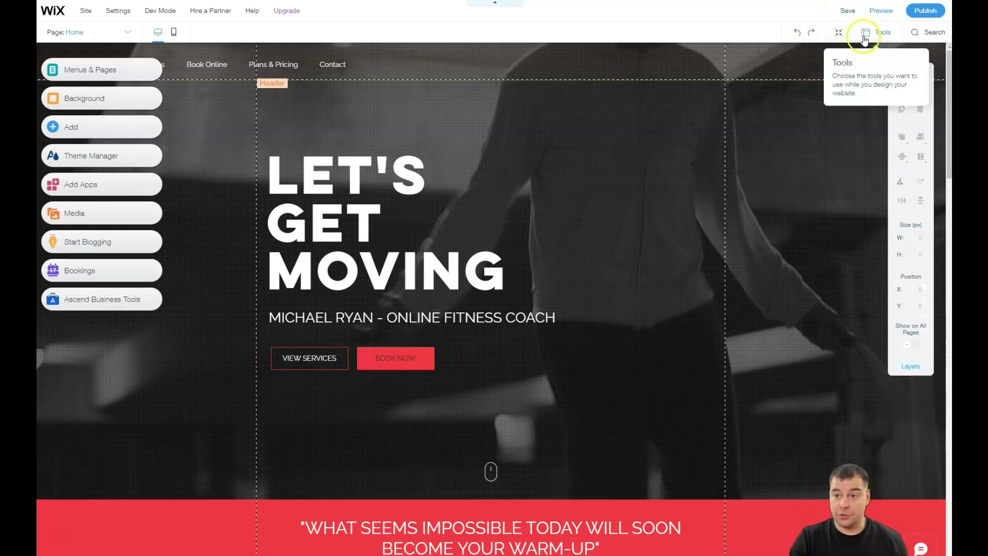
In Zoom Out mode, move the contact section above Success Stories and back below it, and exit the mode
left_click(840, 35)
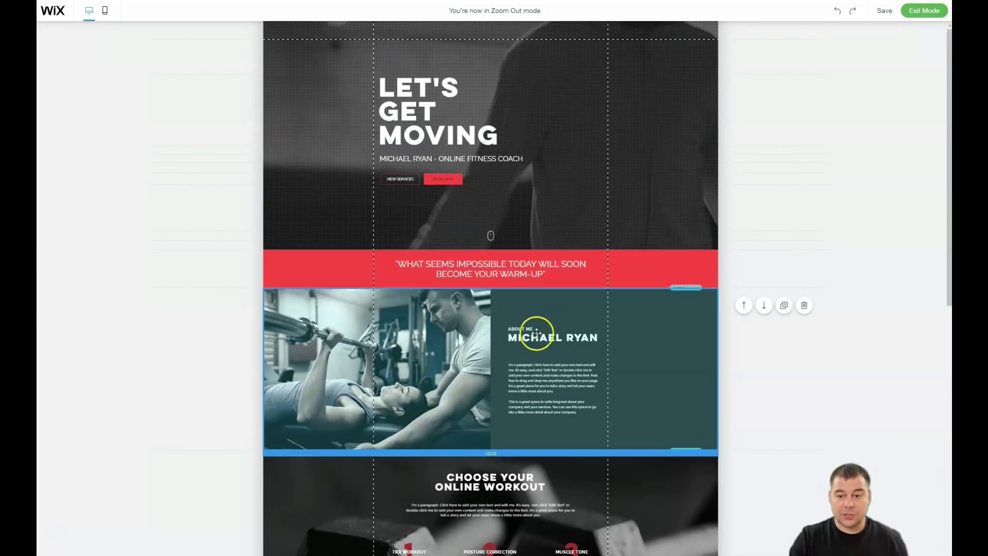
scroll(548, 335, "down", 4)
scroll(550, 291, "down", 5)
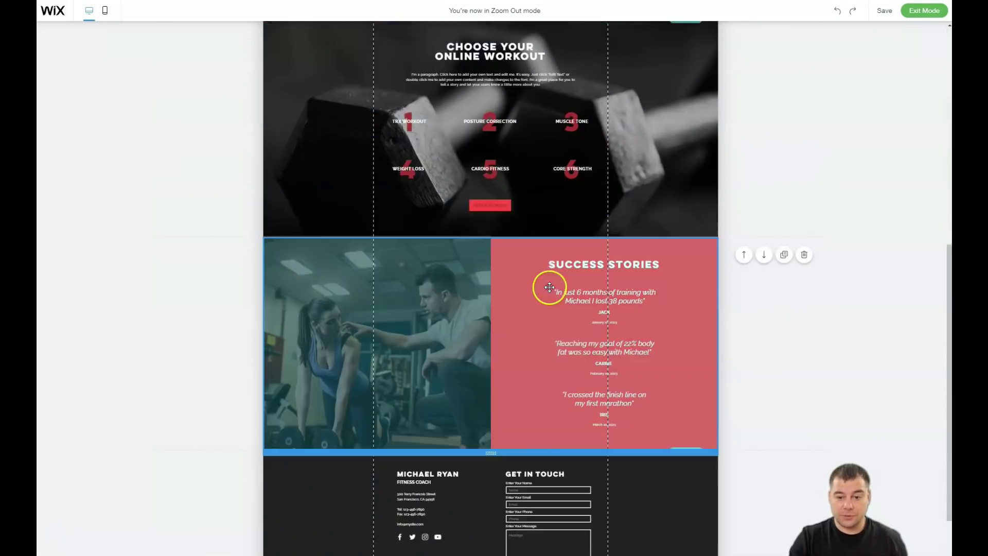
scroll(525, 301, "down", 2)
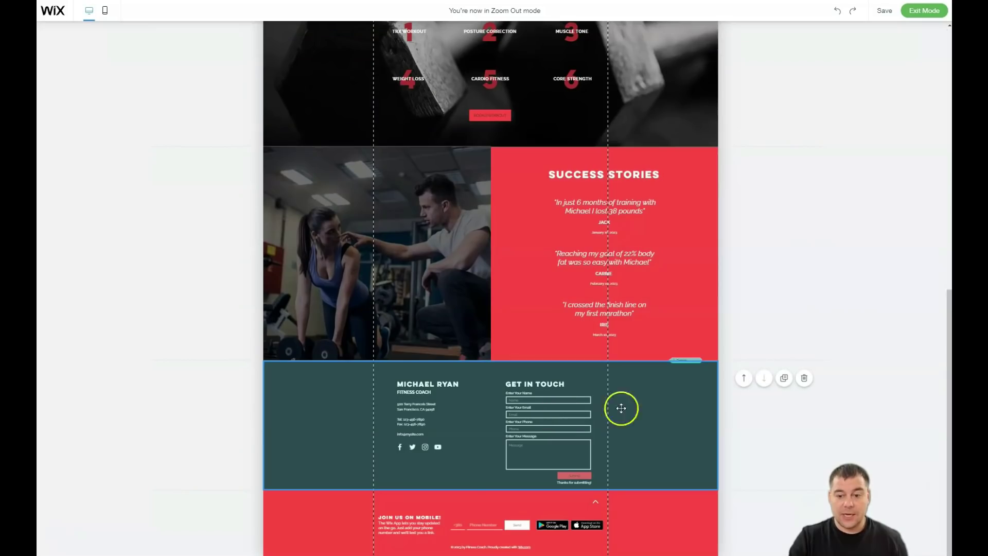
left_click(744, 379)
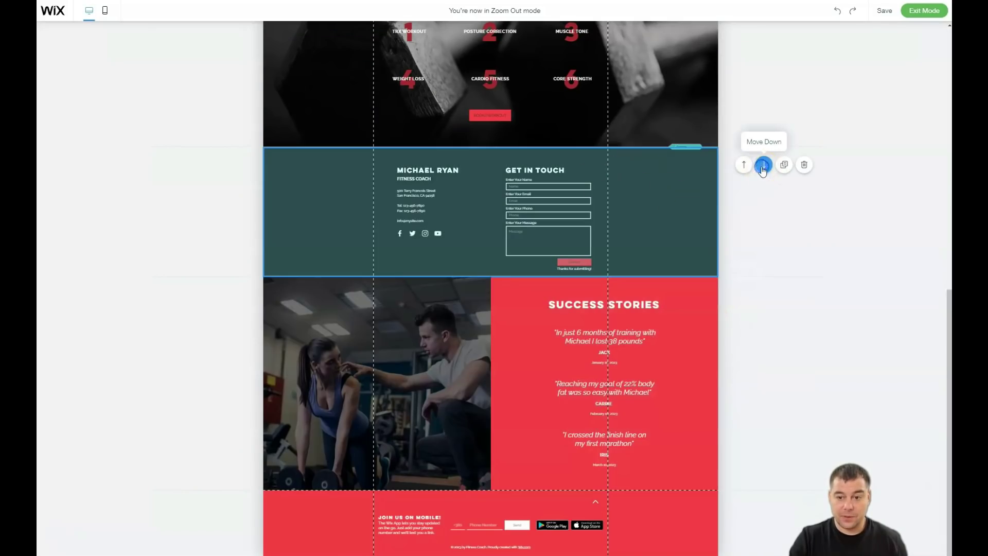
left_click(763, 166)
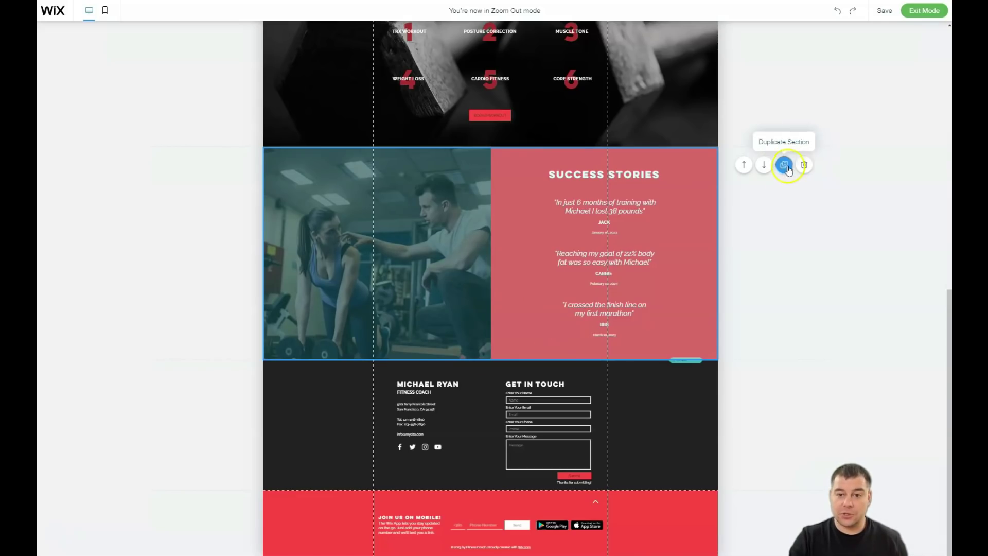
scroll(783, 171, "up", 10)
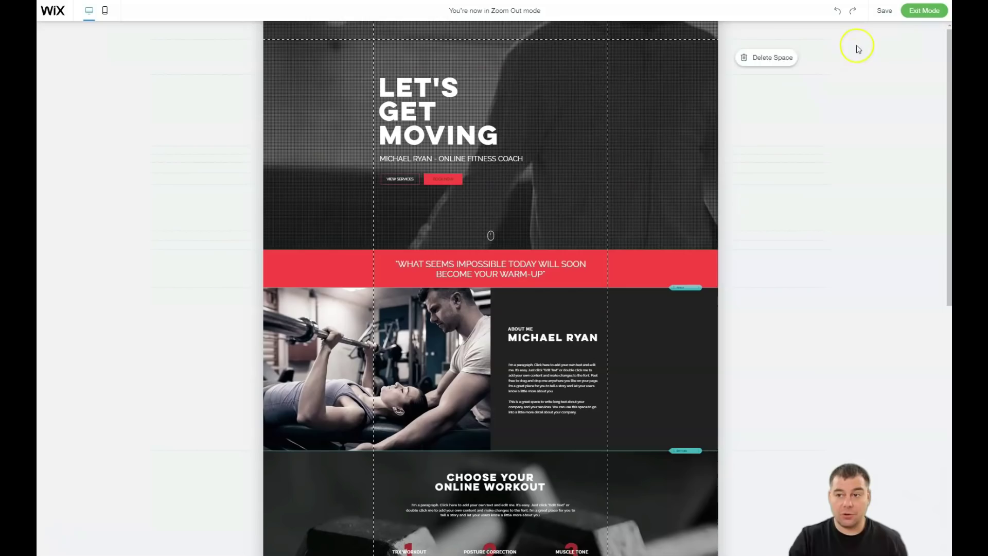
left_click(919, 10)
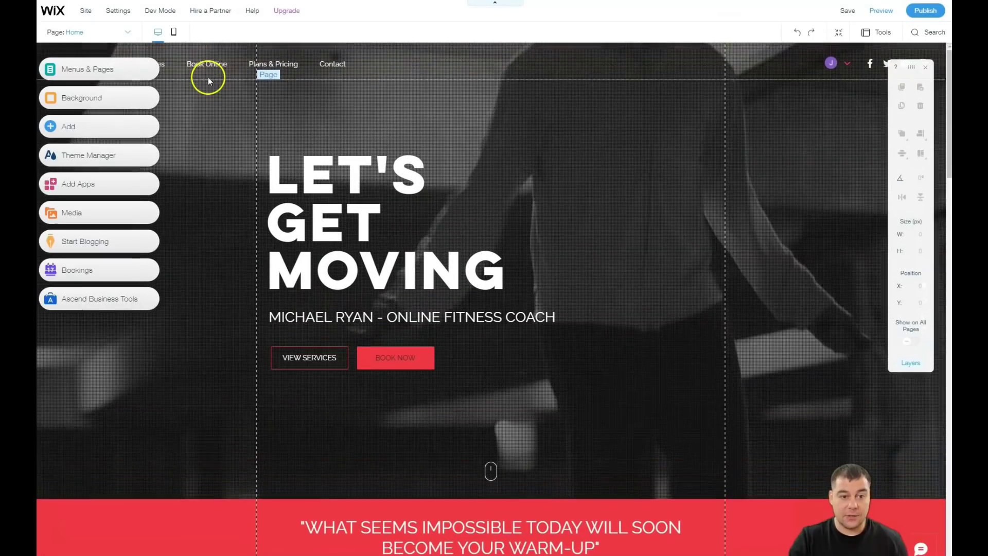
Look through the home page's mobile version down to the contact form and return to the desktop version
left_click(175, 34)
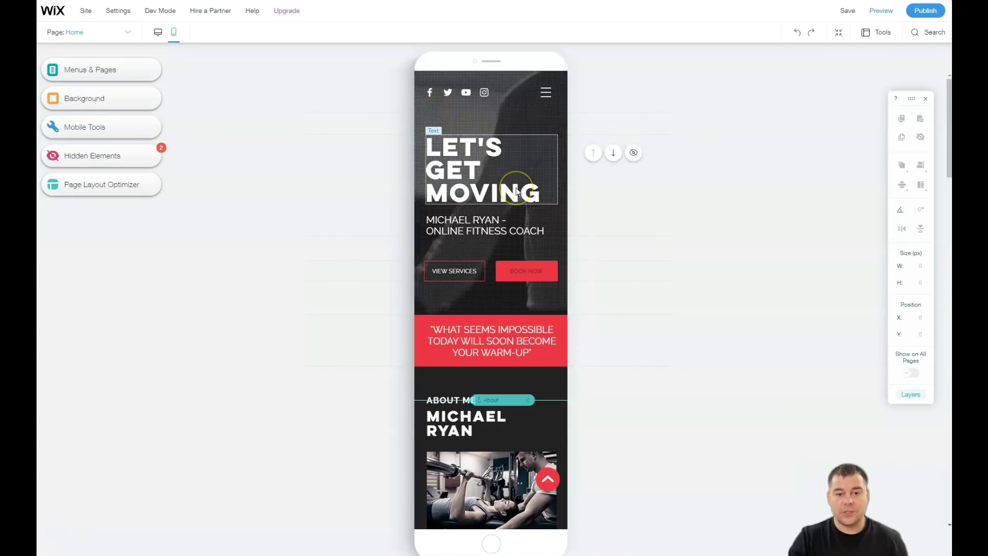
scroll(517, 190, "down", 7)
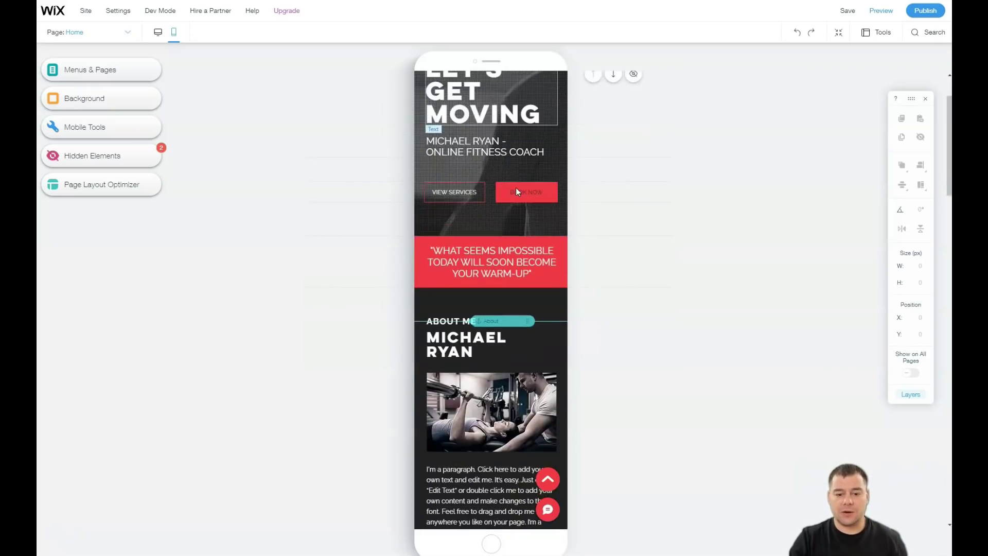
scroll(517, 191, "down", 7)
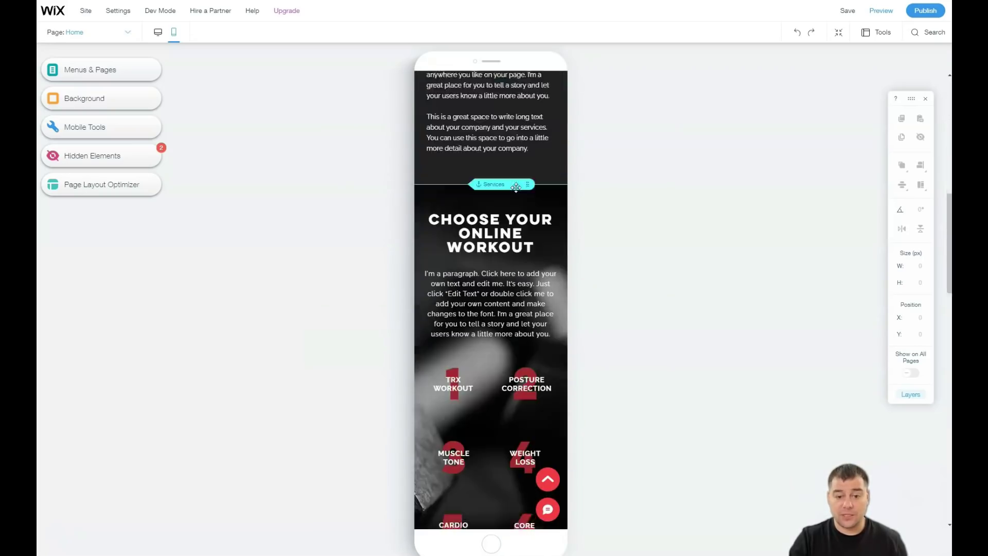
scroll(516, 192, "down", 8)
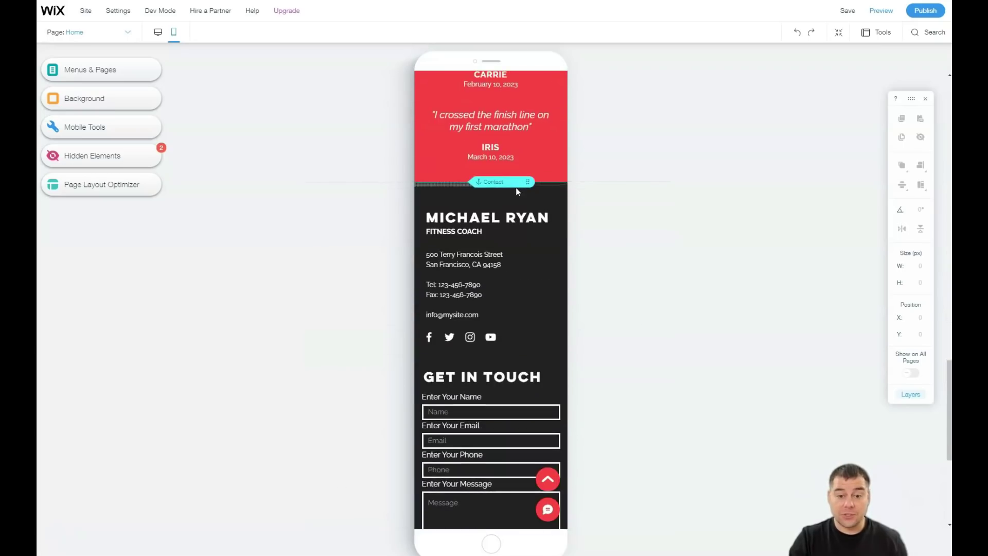
scroll(516, 188, "down", 5)
scroll(514, 188, "up", 15)
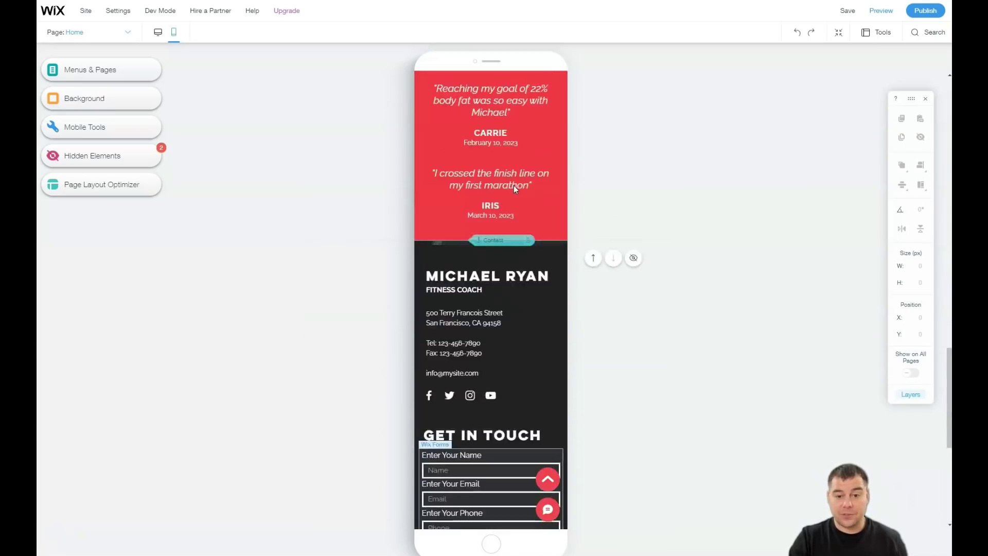
scroll(513, 187, "up", 8)
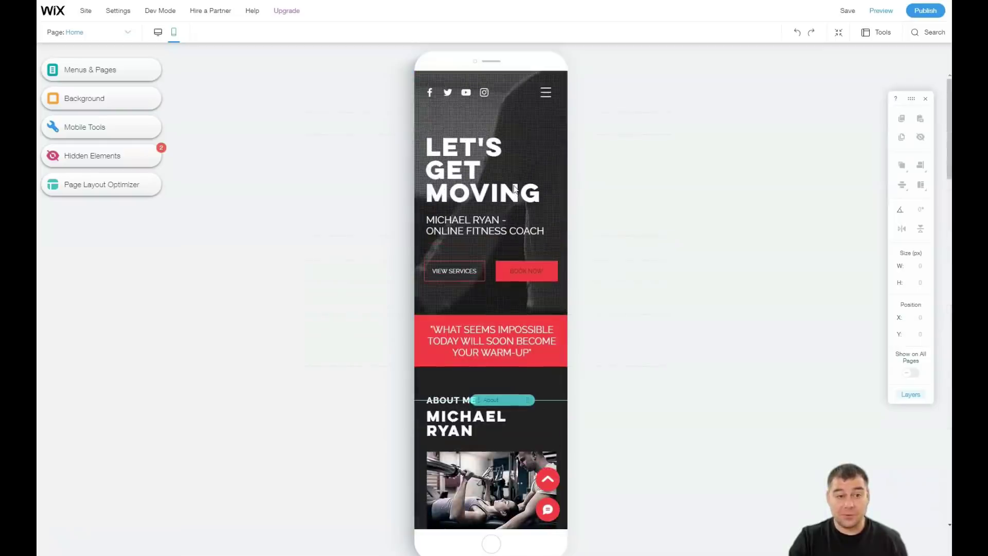
left_click(158, 34)
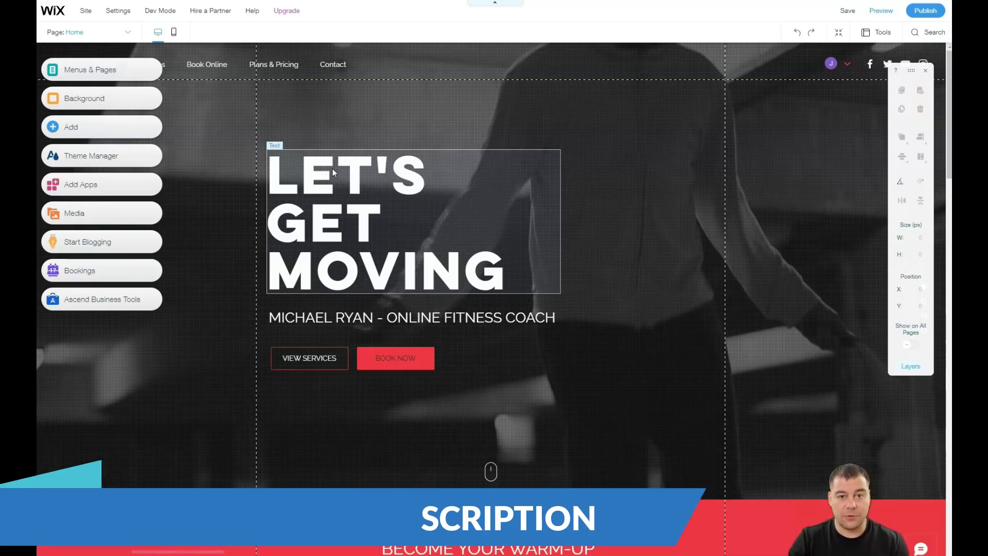
Show the featured color themes for the site colors and preview the first five on the home page
left_click(195, 134)
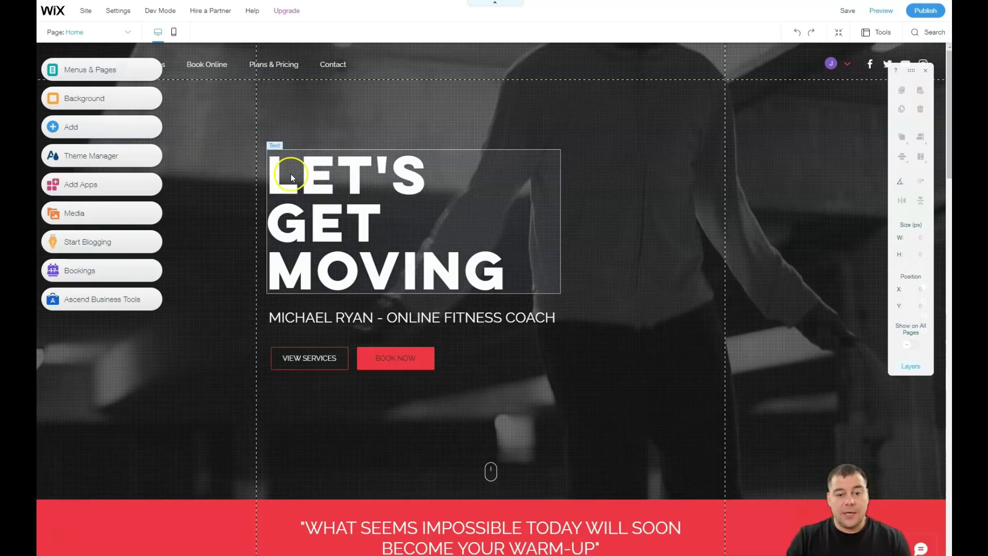
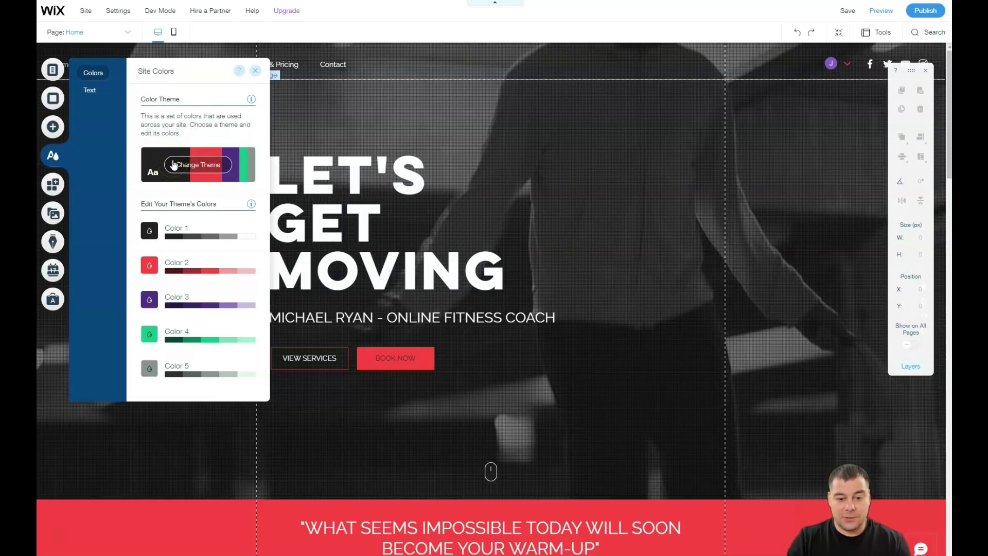
left_click(178, 164)
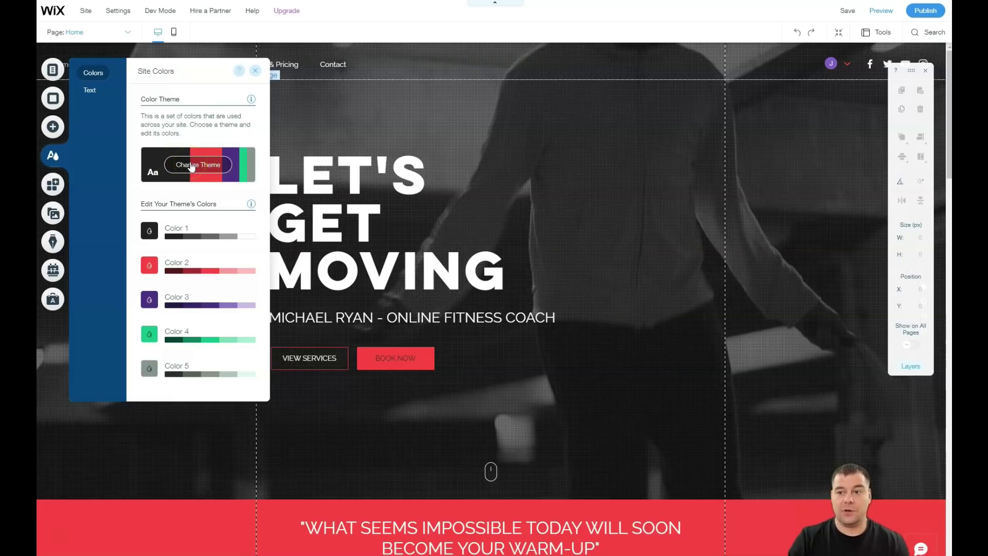
left_click(191, 165)
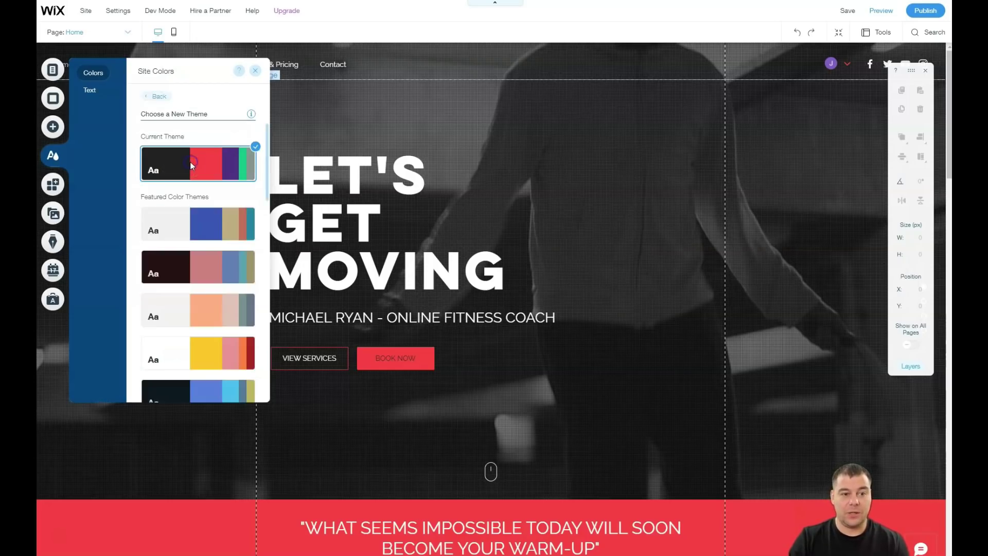
left_click(200, 208)
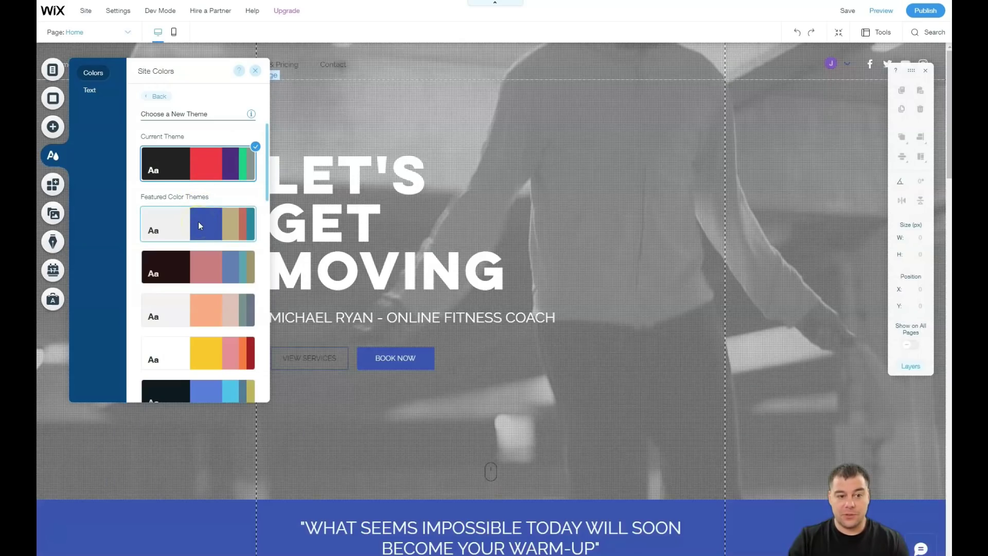
scroll(199, 225, "down", 1)
left_click(188, 222)
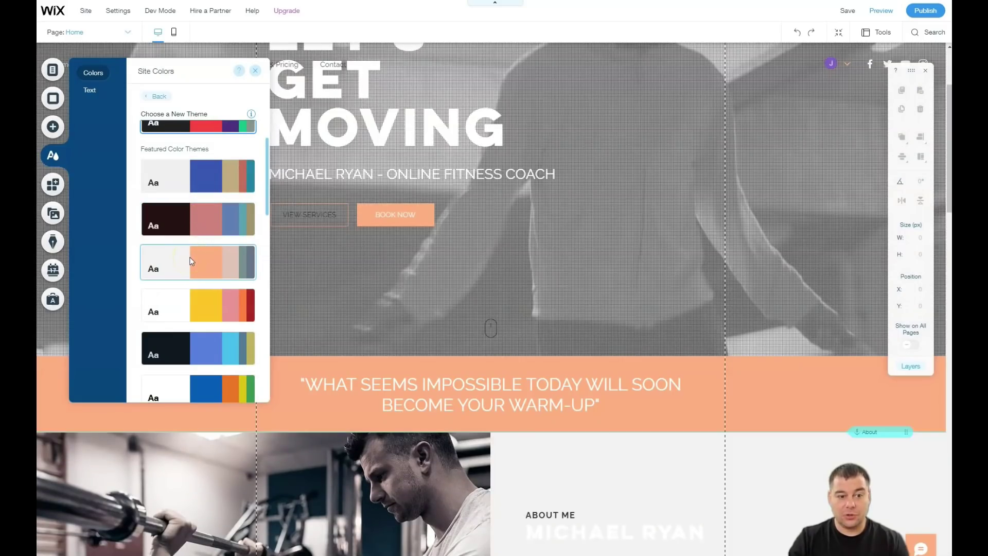
left_click(199, 304)
left_click(191, 339)
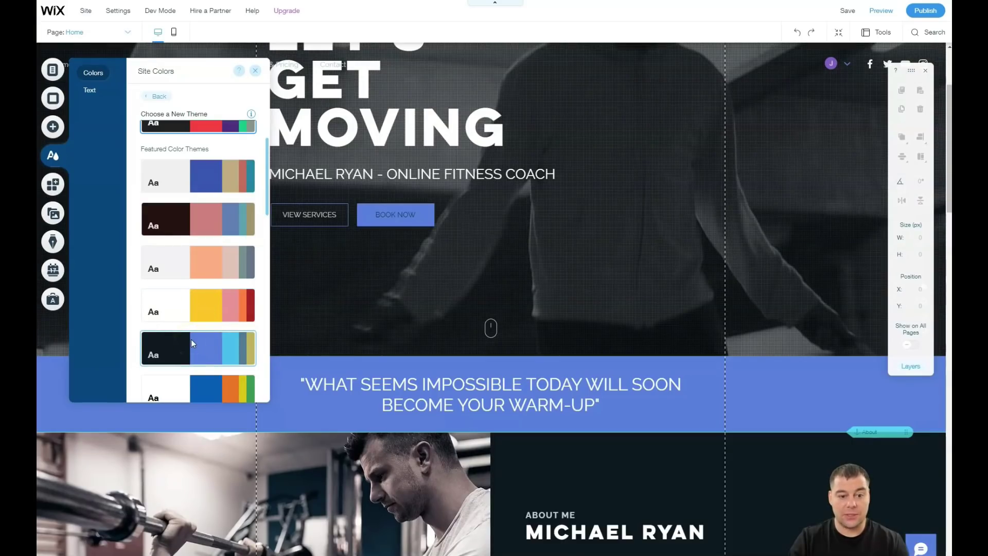
Preview more featured color themes on the home page, from the white, blue and orange one to the coral ones
scroll(192, 340, "down", 3)
left_click(202, 246)
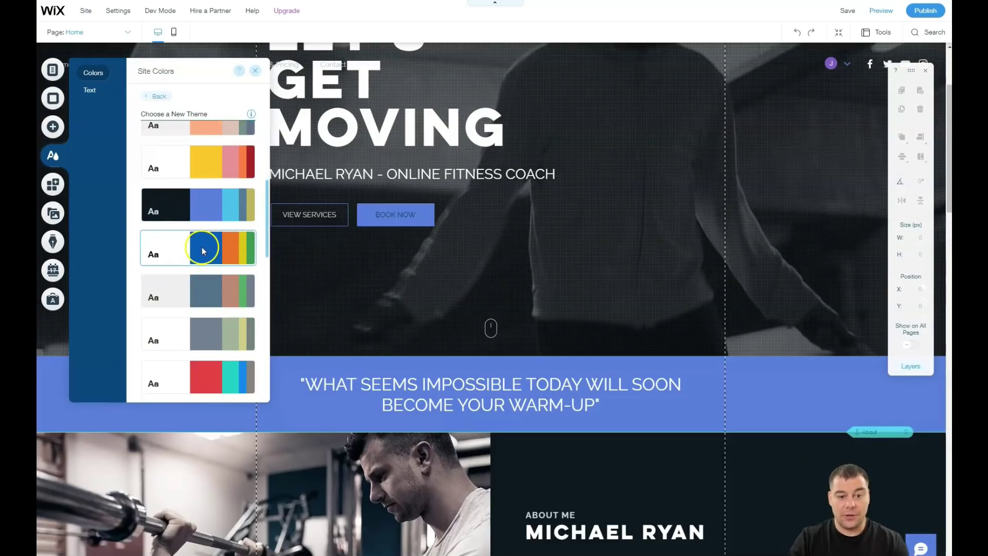
left_click(197, 289)
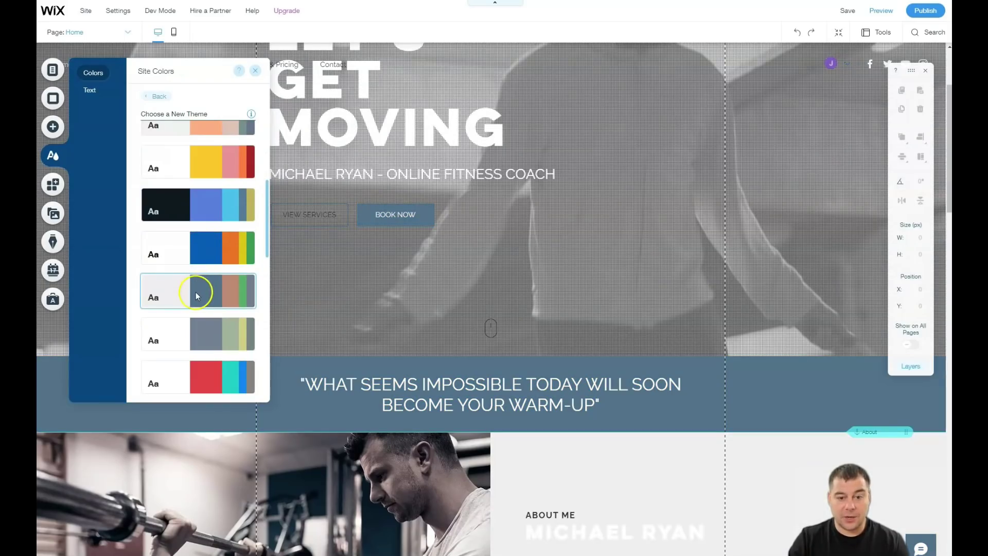
scroll(195, 291, "down", 2)
left_click(195, 238)
left_click(206, 280)
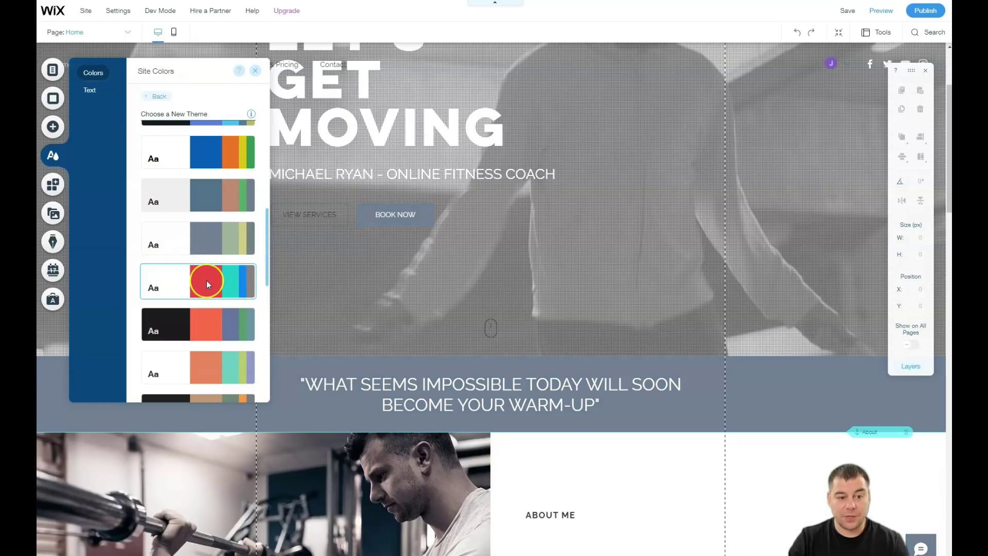
scroll(205, 280, "down", 3)
left_click(190, 184)
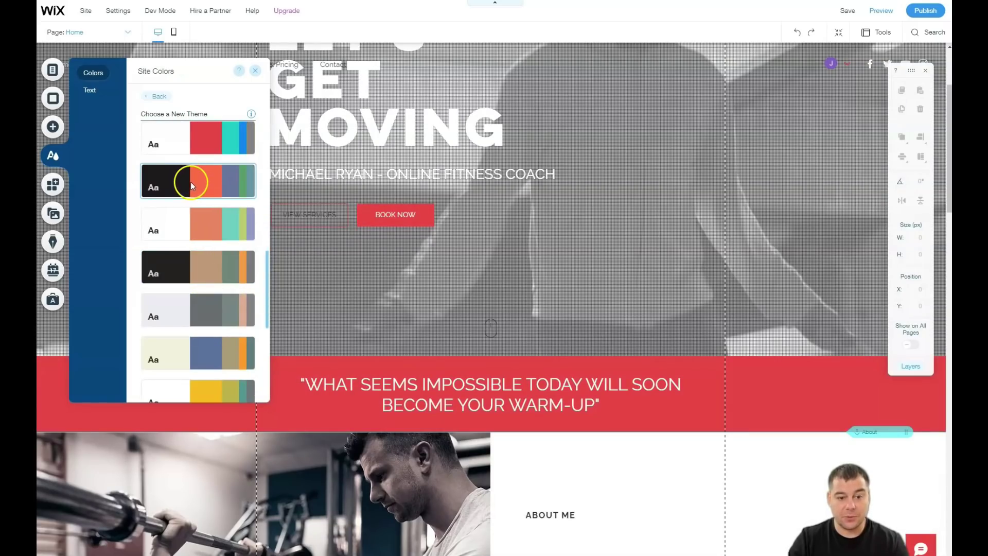
left_click(197, 219)
Apply the black and tan featured color theme to the site and close the site colors
left_click(197, 264)
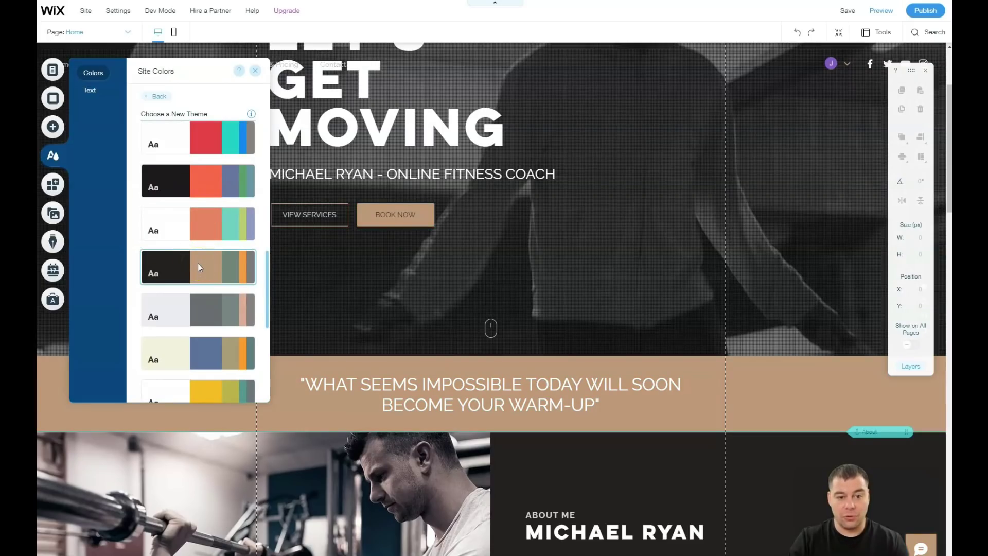
left_click(196, 264)
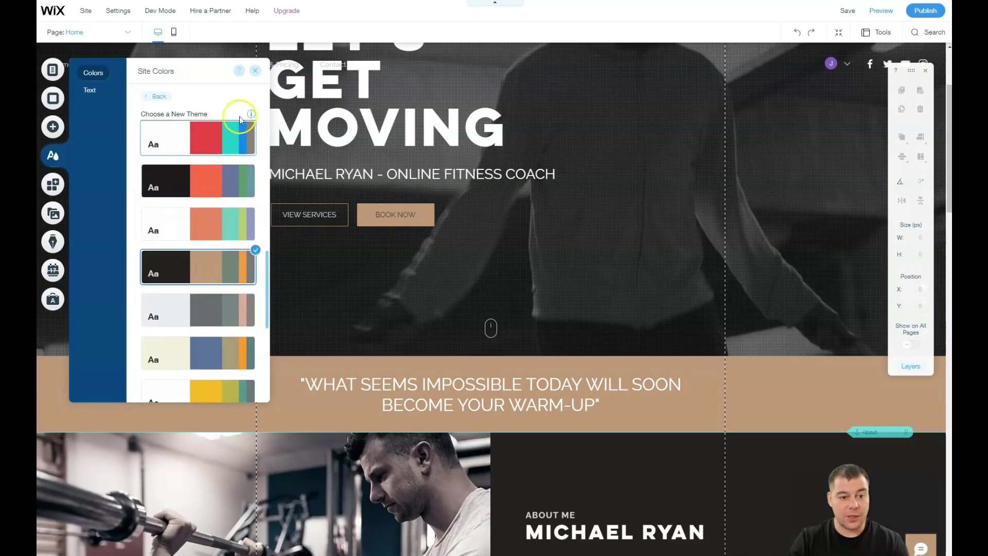
left_click(256, 70)
Check the recolored home page sections and move the "LET'S GET MOVING" heading to about X 192, Y 127
scroll(538, 206, "down", 4)
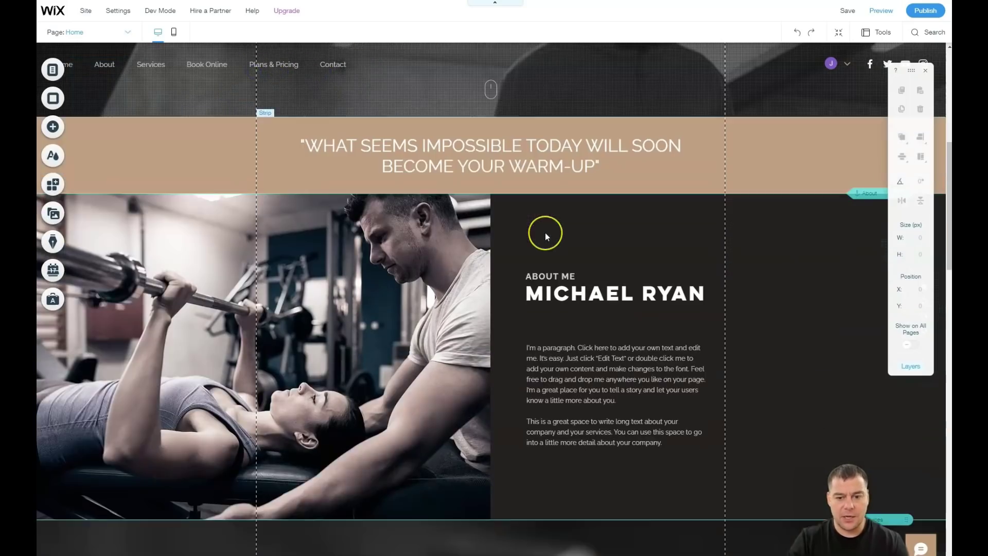
scroll(545, 232, "down", 2)
scroll(552, 214, "up", 6)
scroll(555, 221, "up", 3)
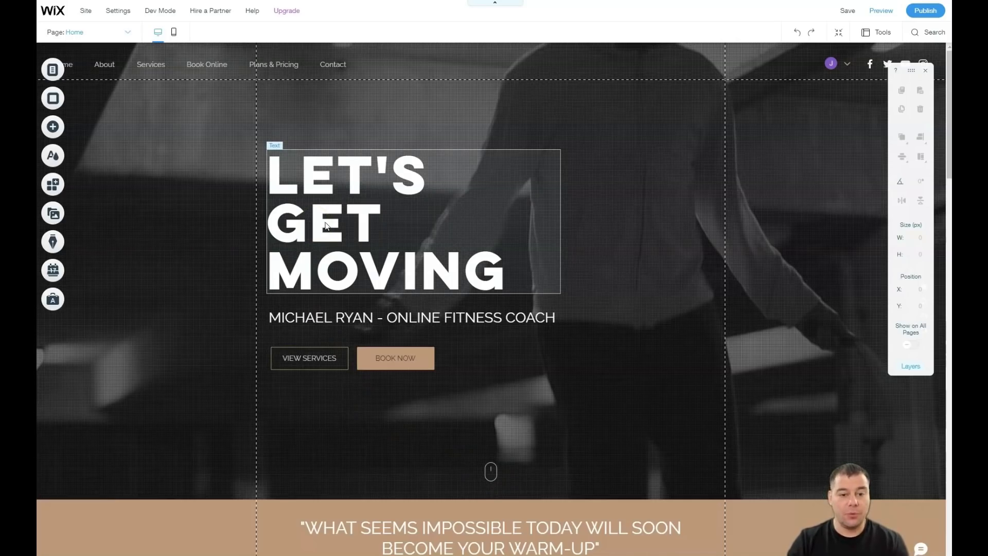
left_click_drag(402, 204, 408, 176)
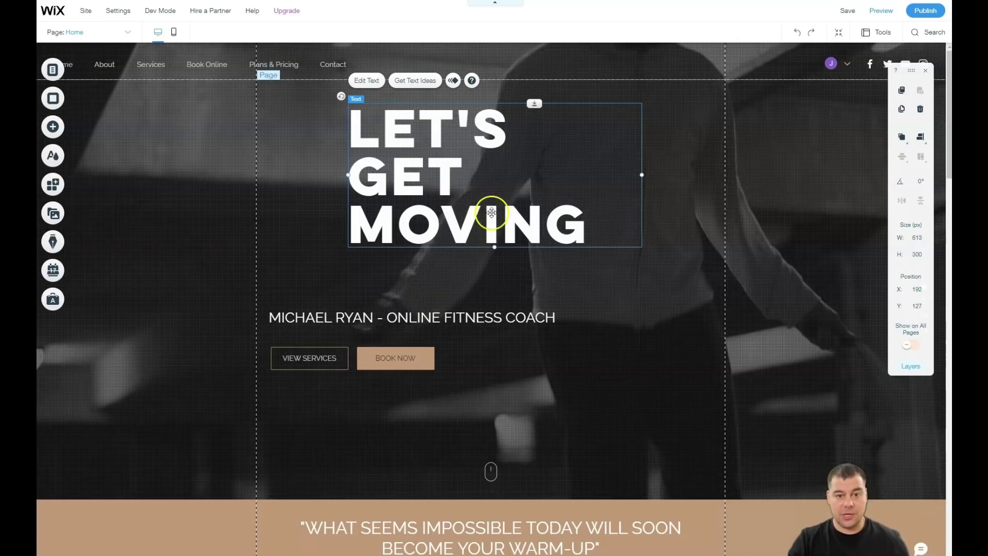
Move the "LET'S GET MOVING" heading to about X 30, Y 201 and reduce its font size to about 61 px
left_click_drag(445, 199, 367, 234)
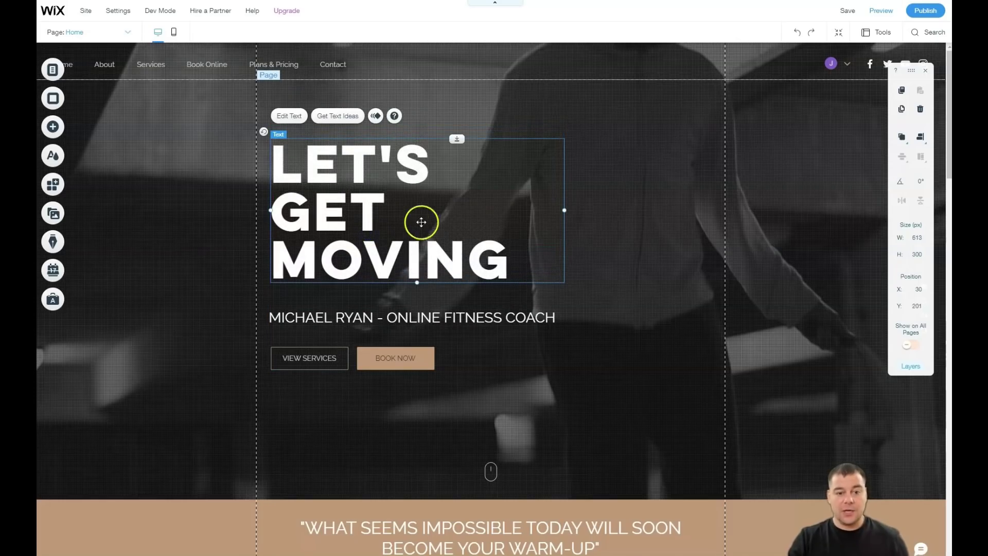
double_click(359, 216)
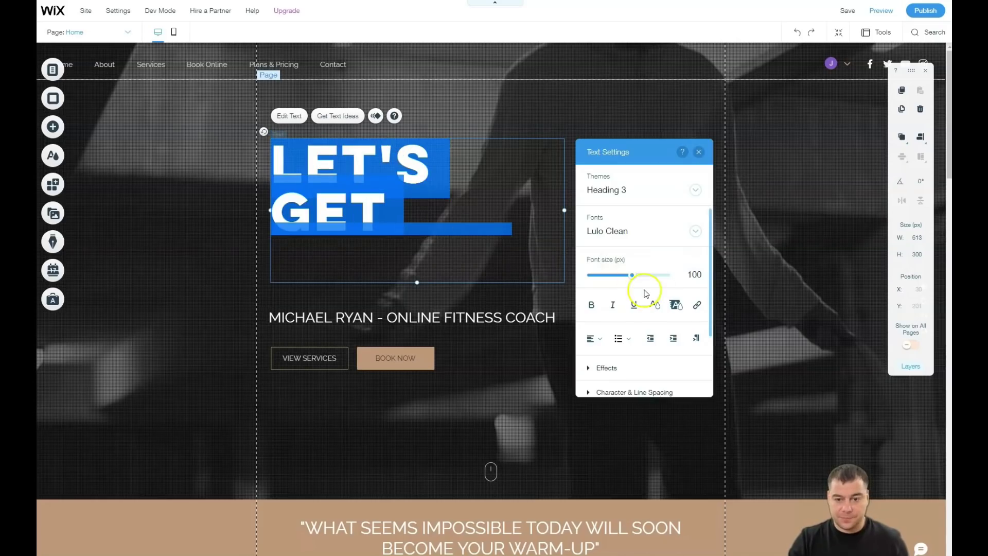
left_click_drag(633, 276, 616, 279)
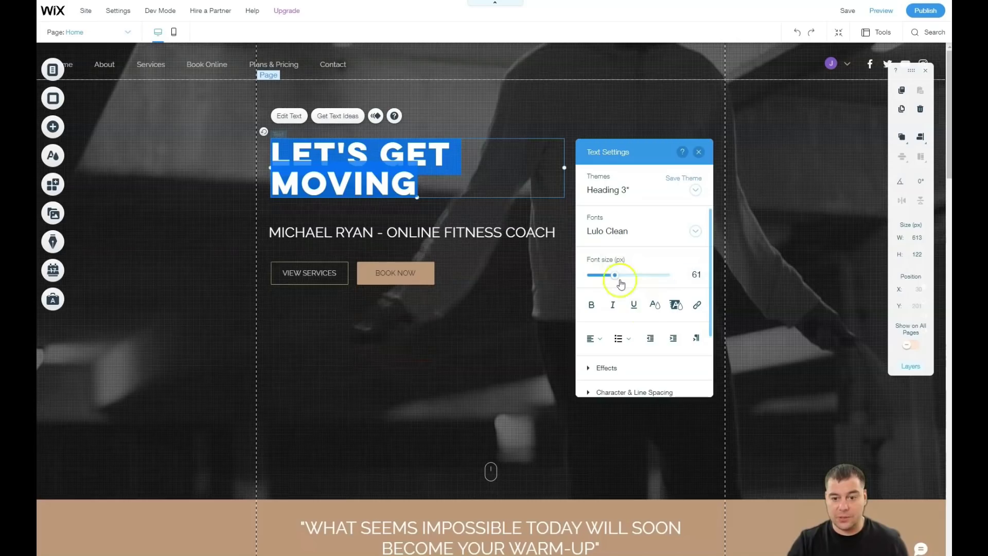
scroll(630, 372, "down", 3)
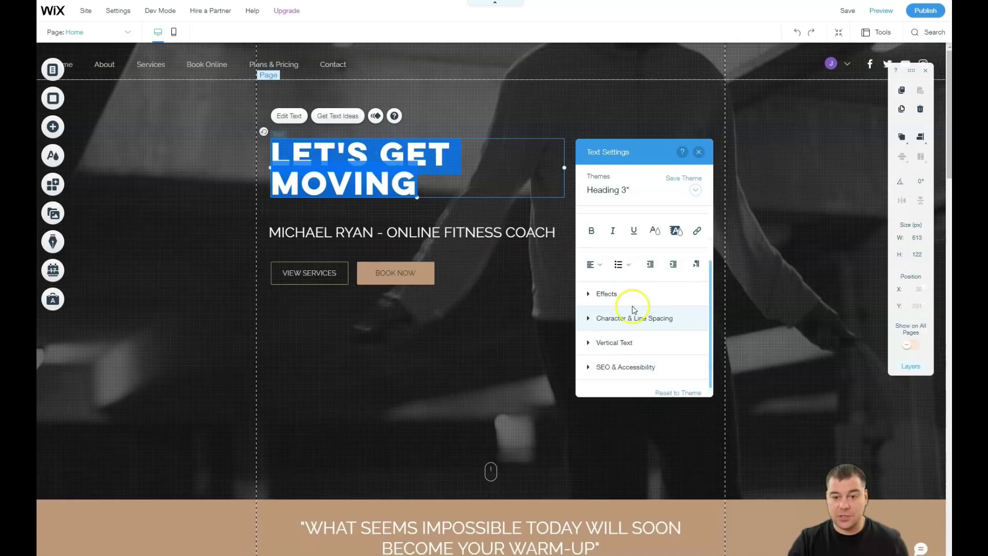
scroll(628, 316, "up", 3)
Try bold and italic on the heading, set its font size to about 74 px, and turn both styles off again
left_click(592, 306)
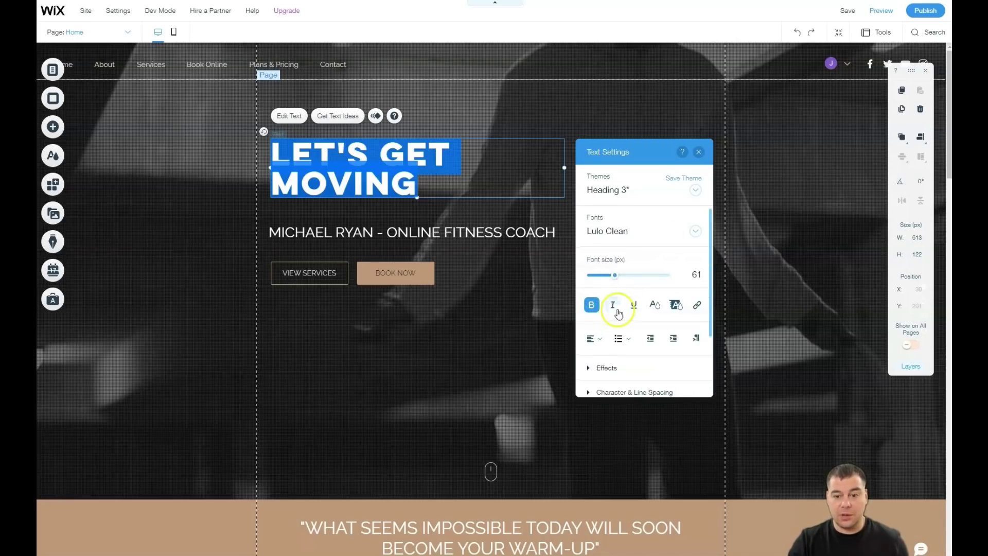
left_click(614, 306)
left_click_drag(614, 275, 621, 276)
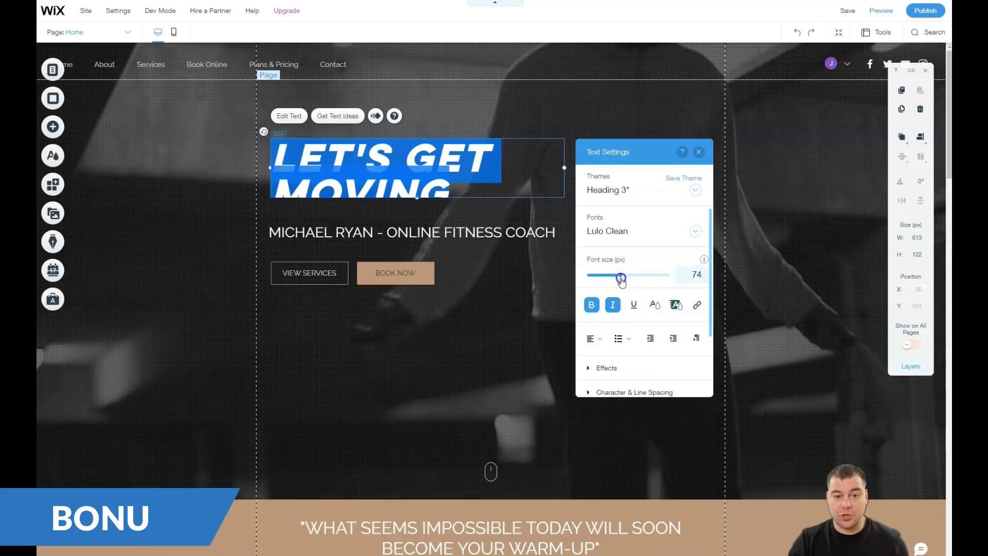
left_click(592, 306)
left_click(613, 306)
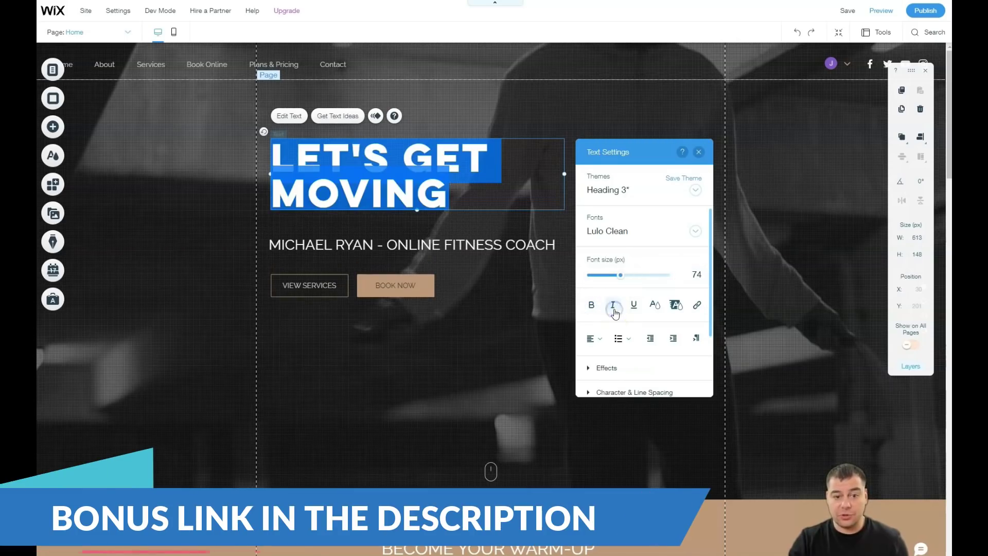
left_click(698, 151)
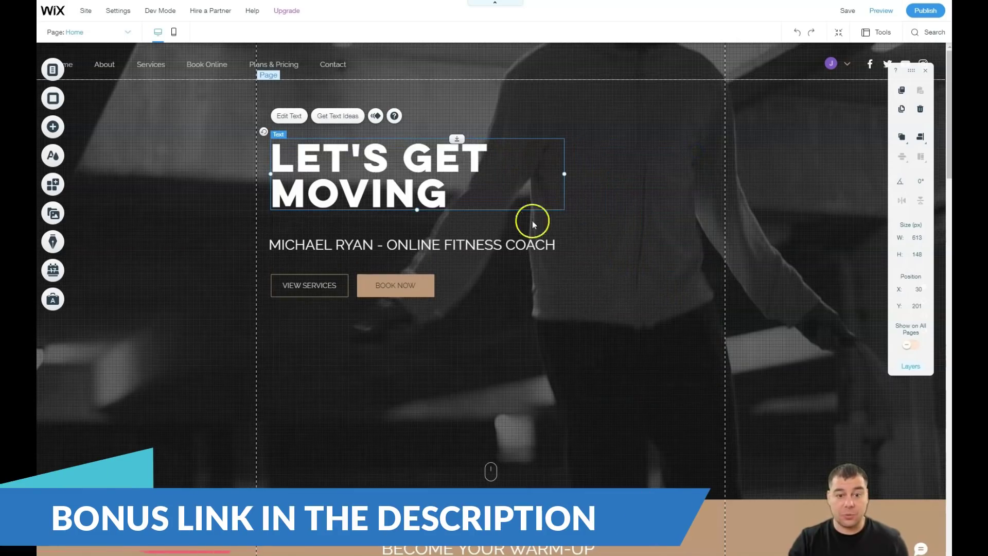
Review the available page transitions for the site without changing the selected one
scroll(546, 285, "down", 2)
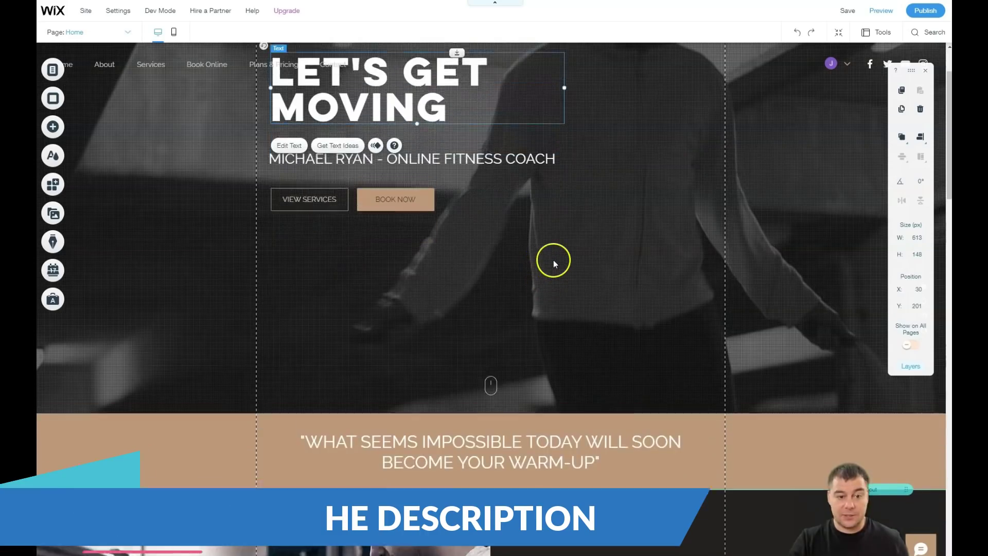
scroll(554, 261, "up", 2)
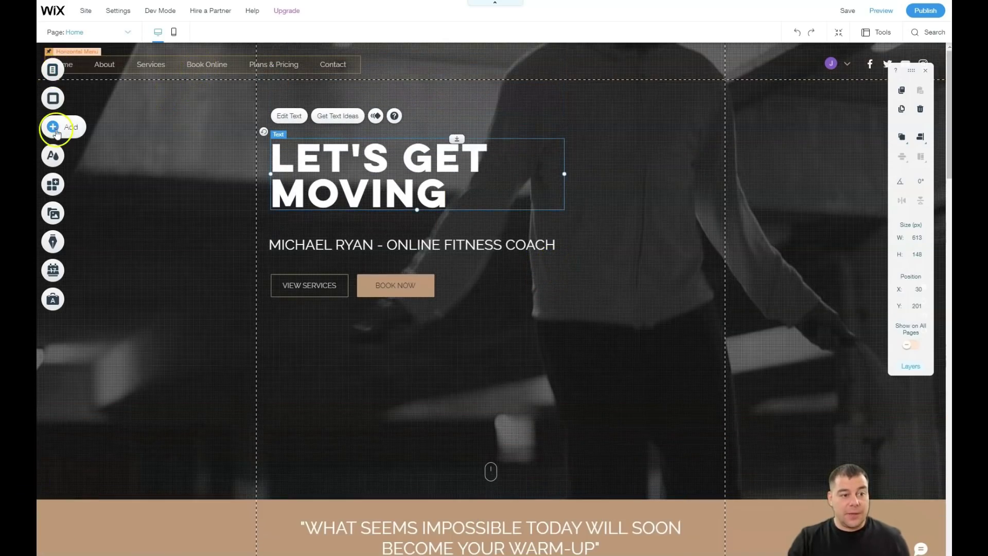
left_click(52, 72)
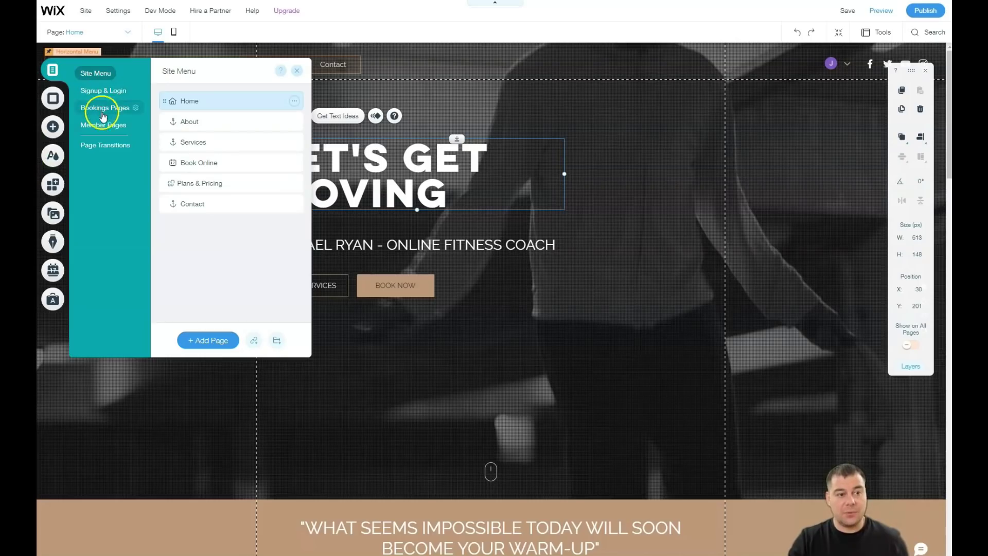
left_click(103, 149)
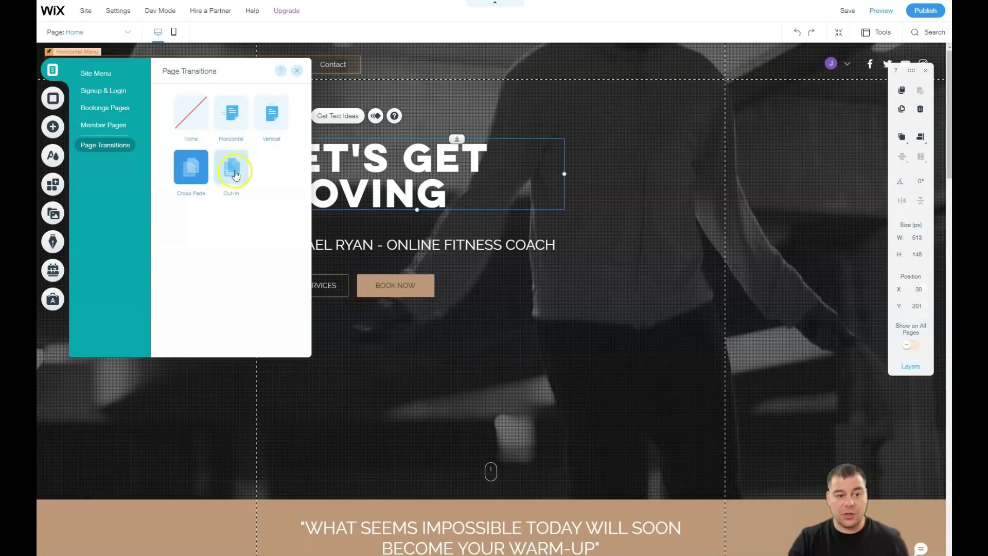
left_click(295, 74)
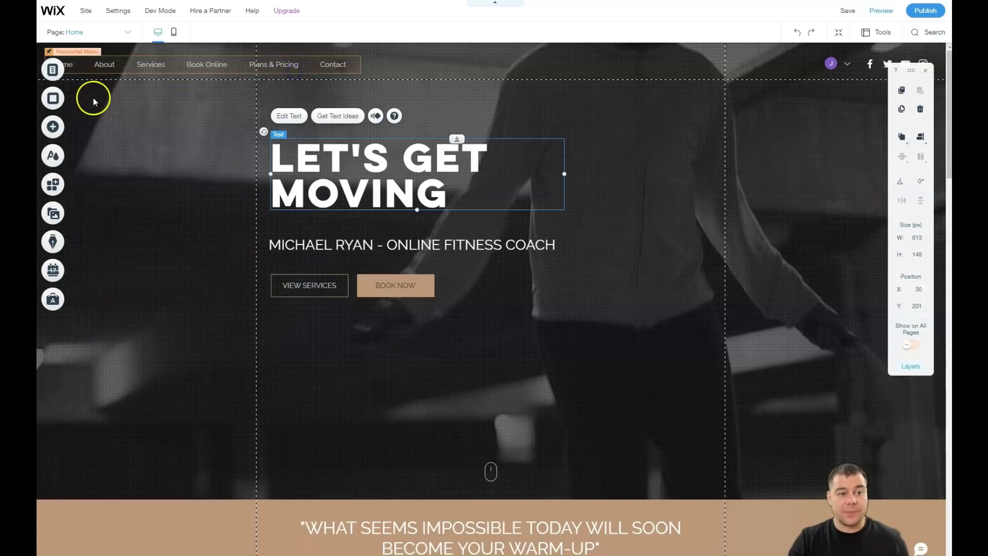
Look through the pages in the site menu and the actions available for the Plans & Pricing page
left_click(53, 70)
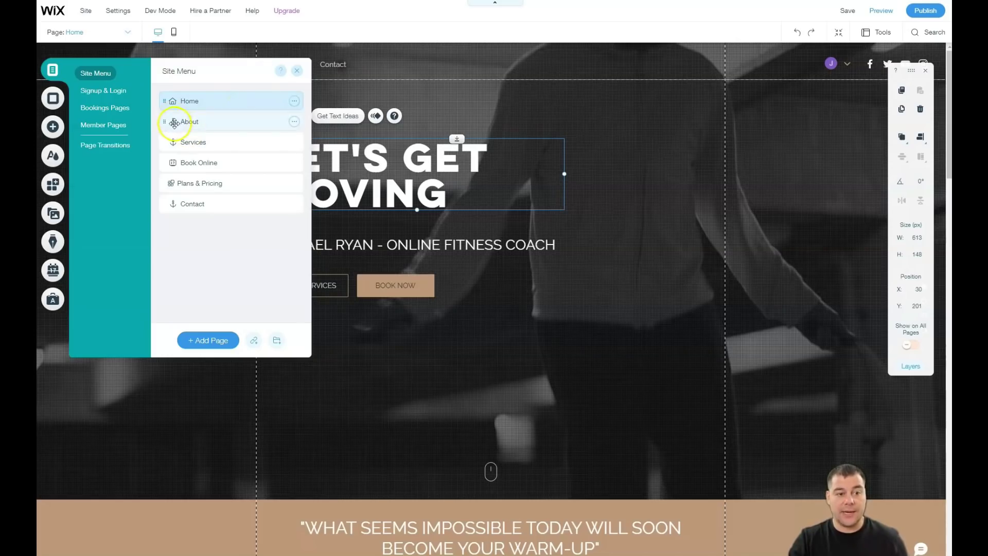
left_click_drag(177, 138, 206, 136)
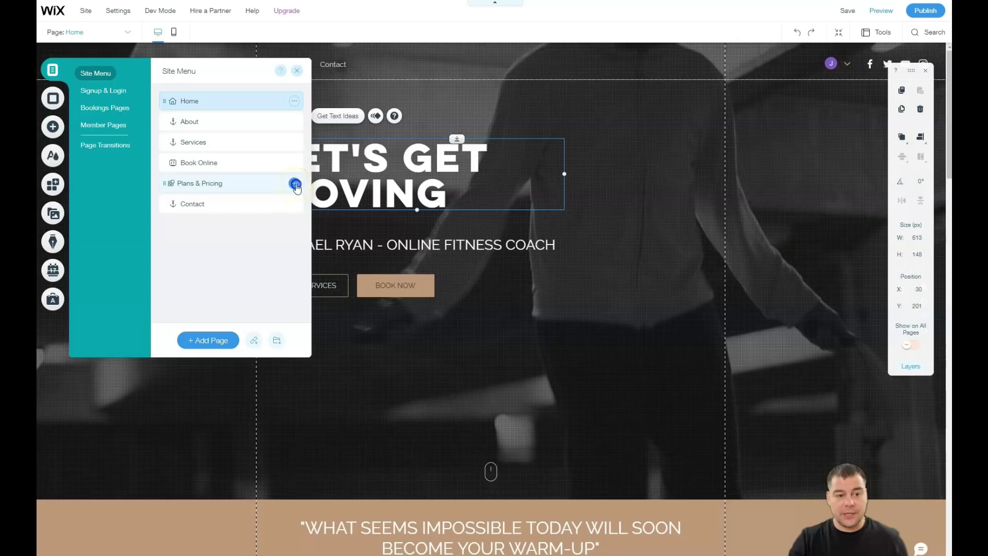
left_click(295, 184)
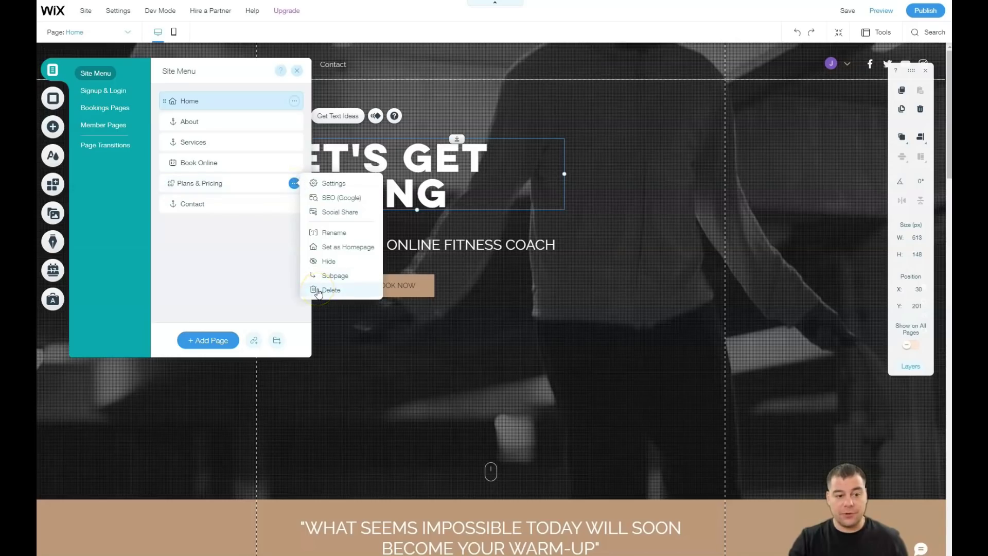
left_click(231, 276)
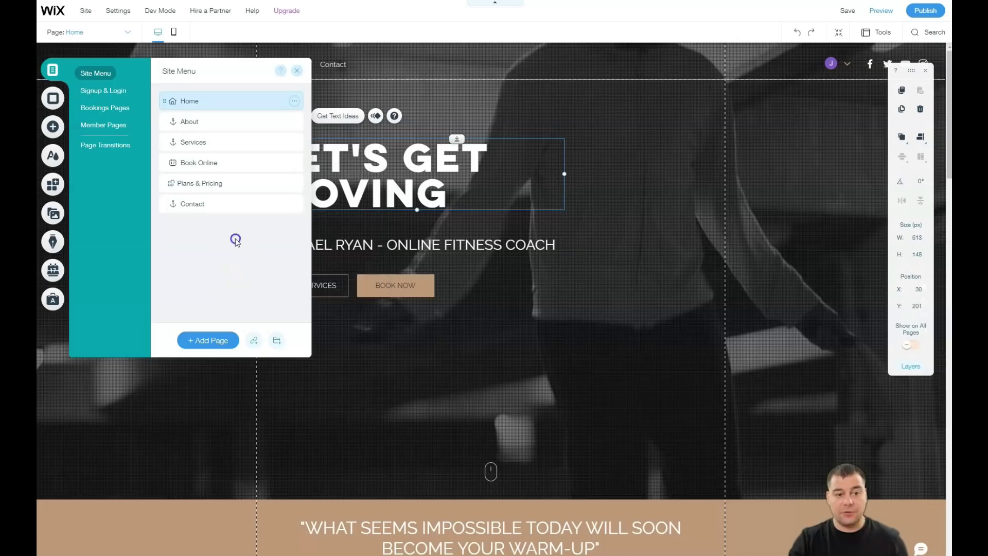
Open the Home page's settings and review its page info, layout choices and viewing permissions
left_click(294, 103)
left_click(324, 102)
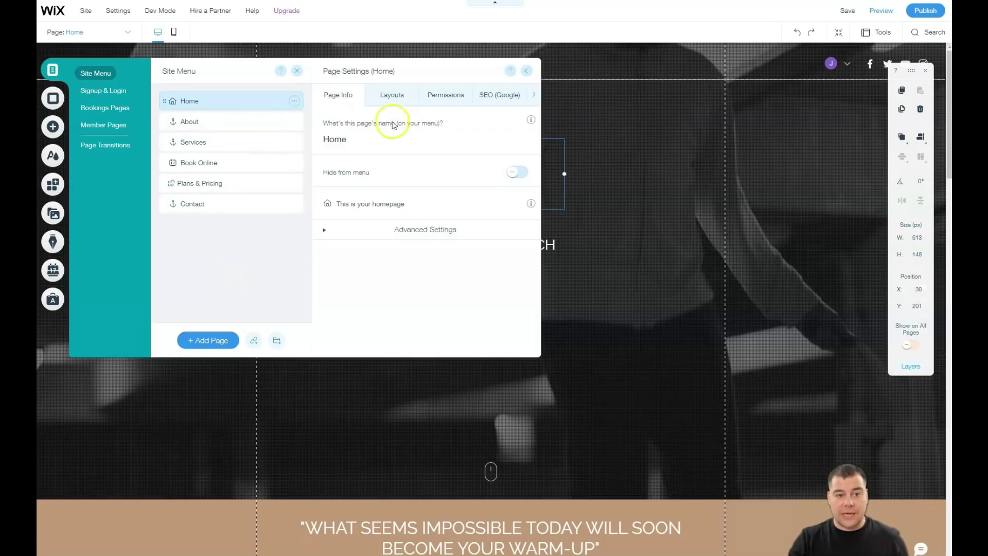
left_click(394, 97)
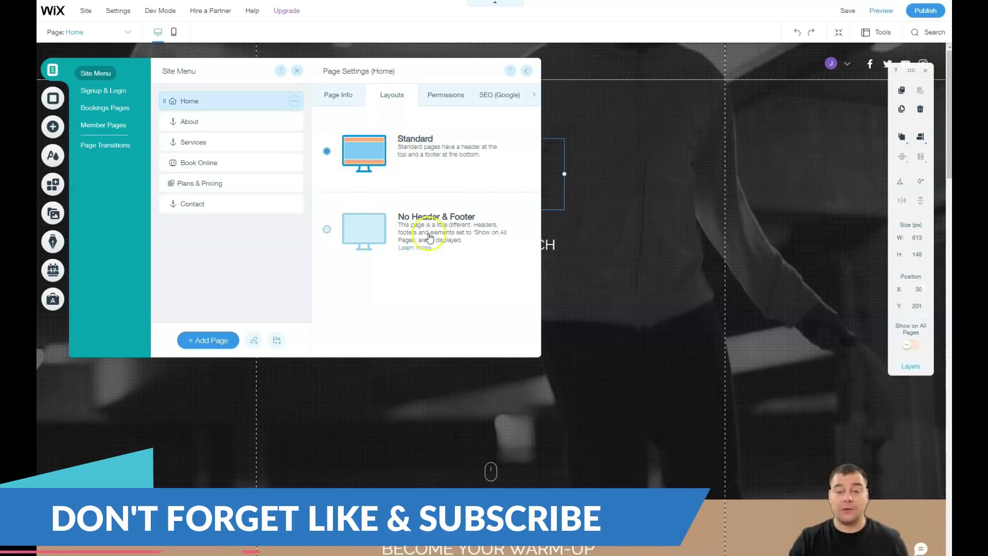
left_click(443, 105)
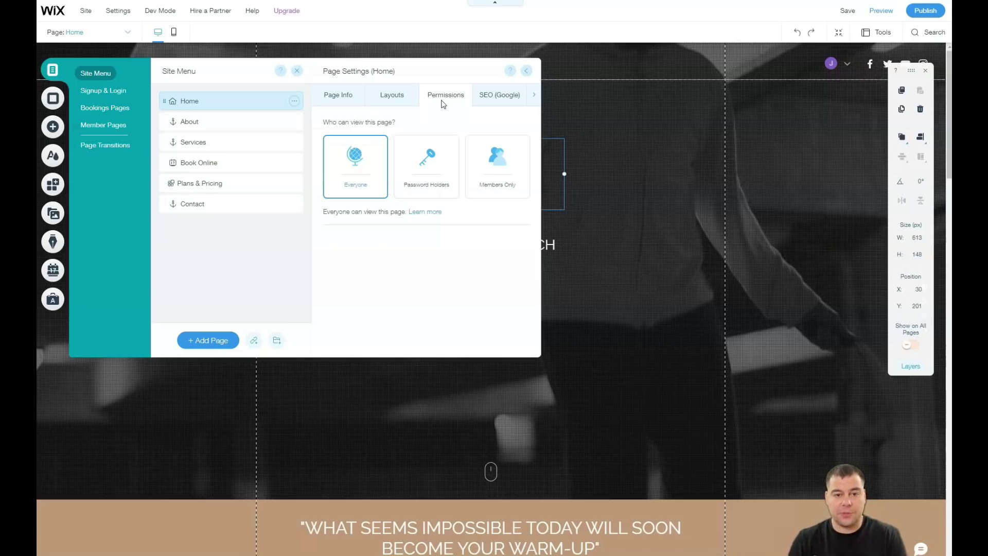
left_click(478, 178)
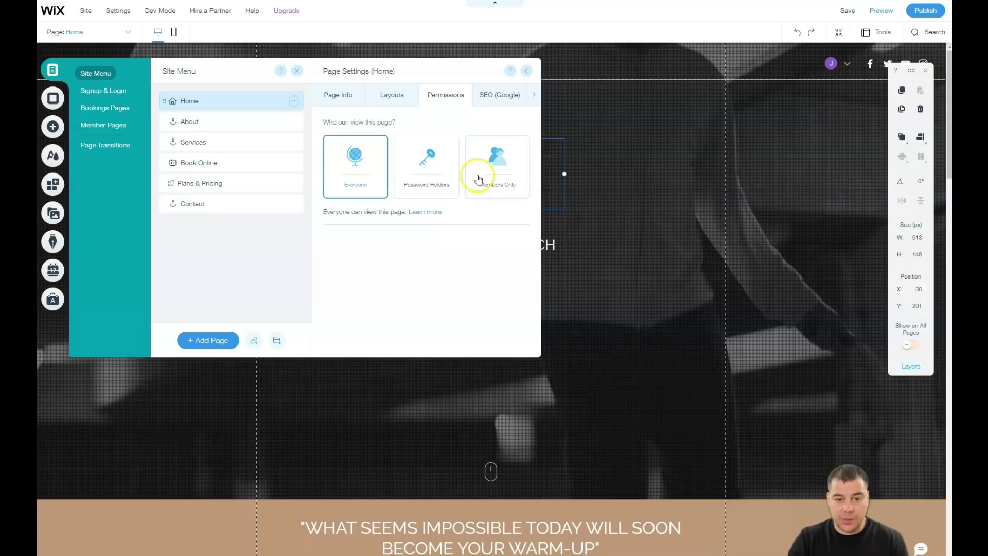
left_click(487, 187)
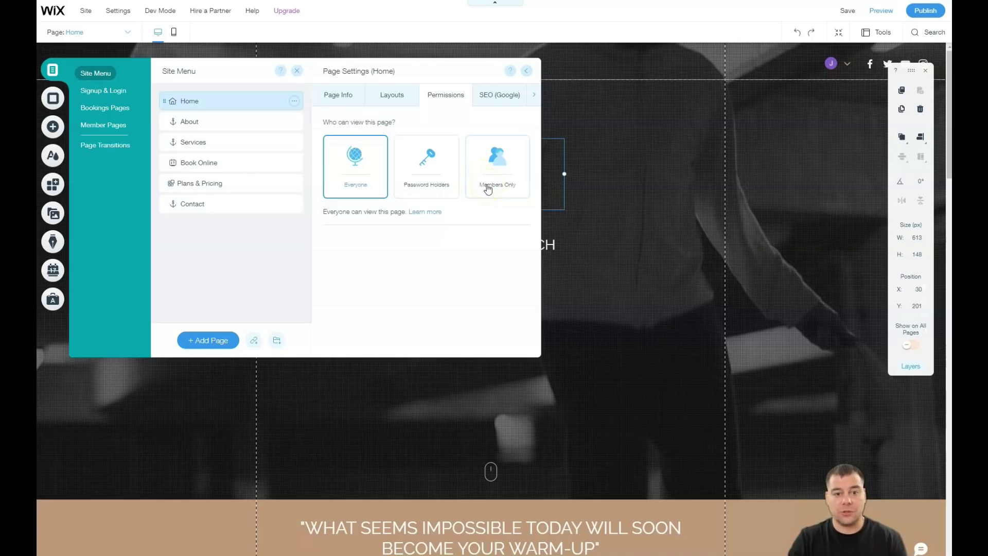
Review the Home page's Google SEO settings, including the URL slug, page title and description
left_click(492, 103)
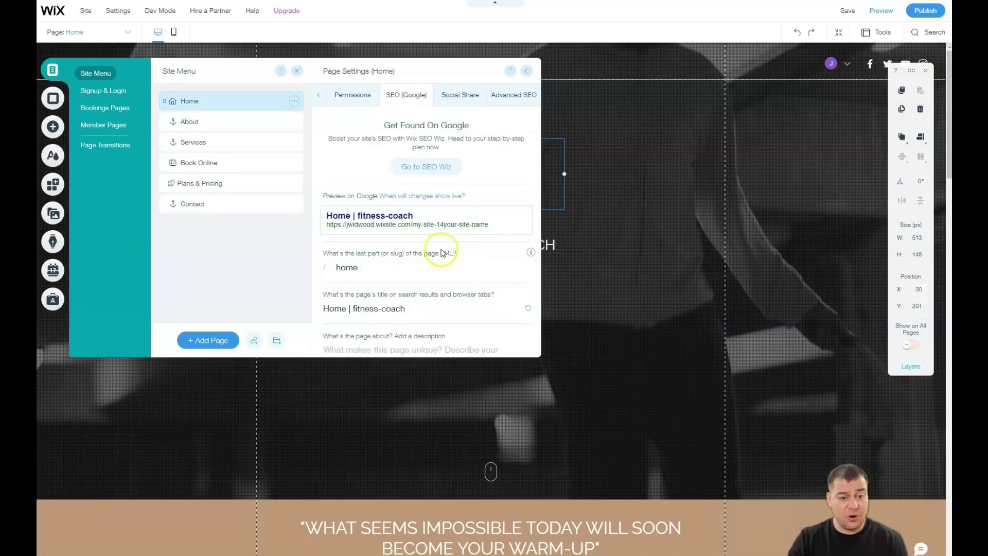
scroll(442, 252, "down", 2)
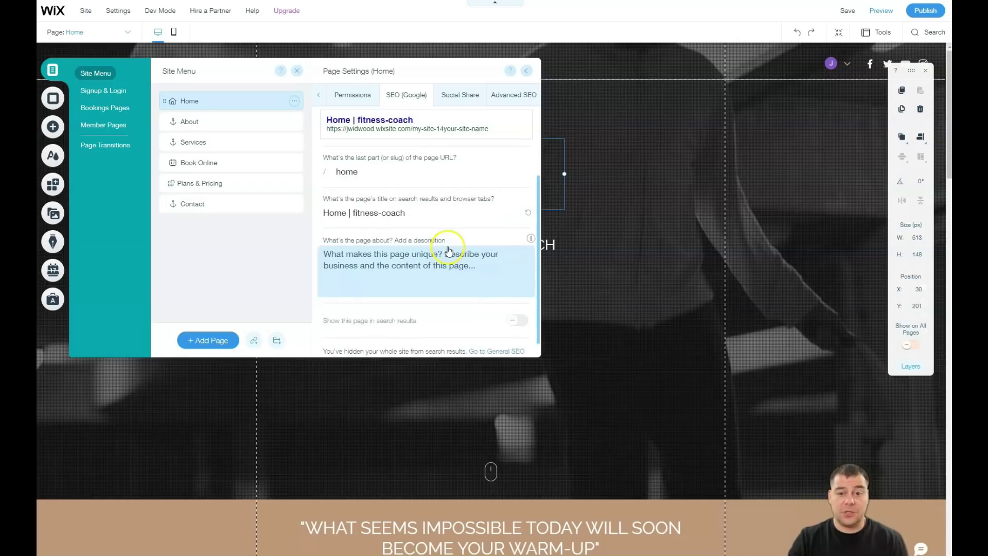
scroll(448, 252, "up", 2)
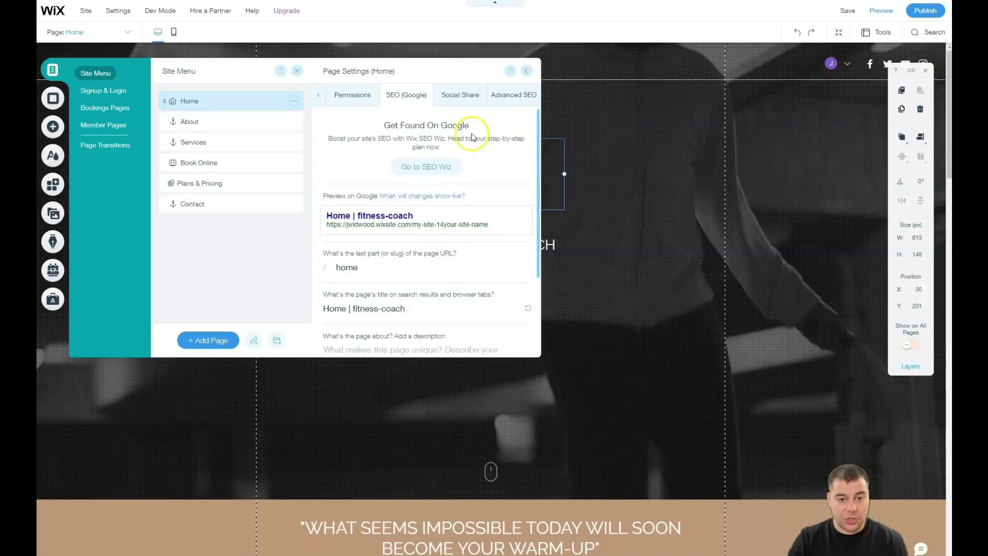
scroll(432, 232, "down", 2)
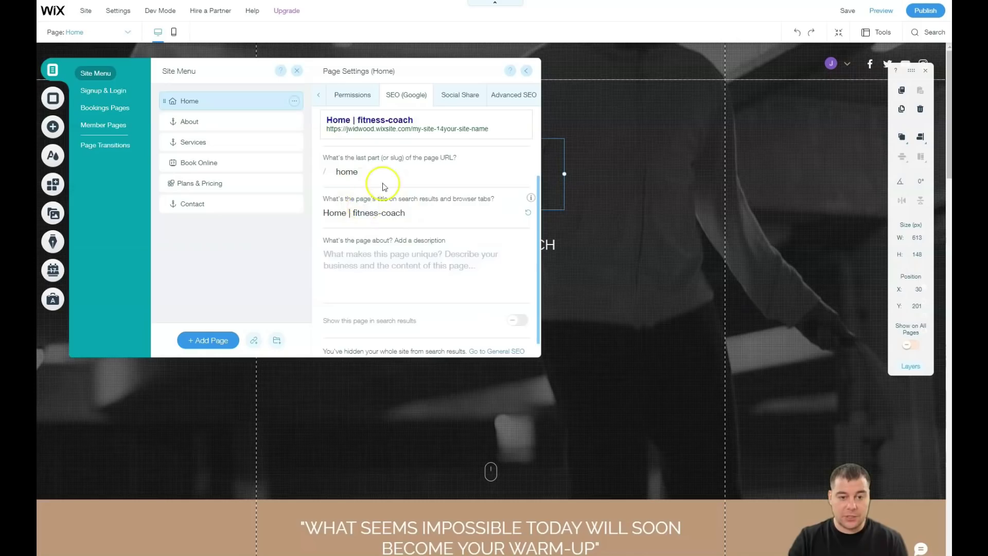
scroll(458, 118, "up", 2)
Check the Home page's social share settings, including the preview image, and close the page settings and site menu
left_click(457, 97)
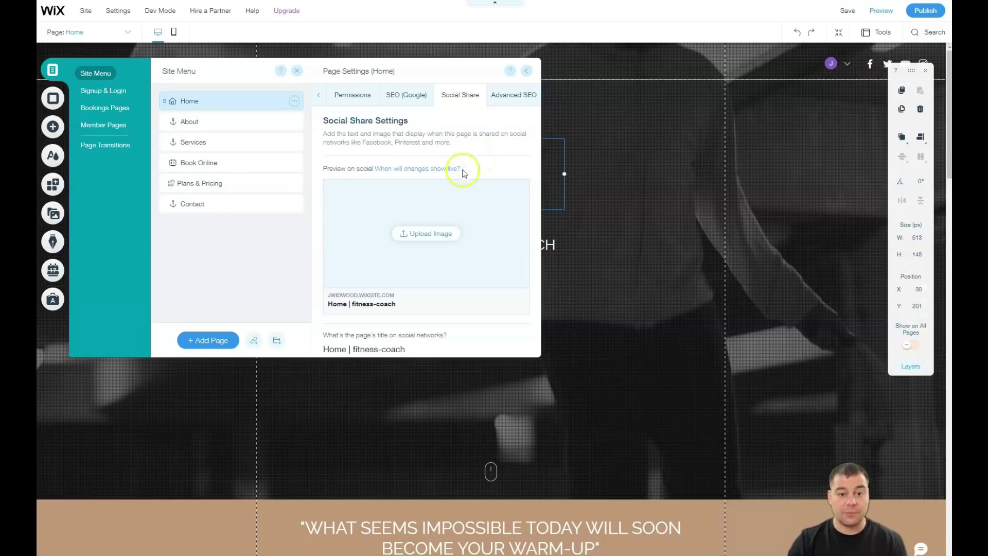
left_click(432, 246)
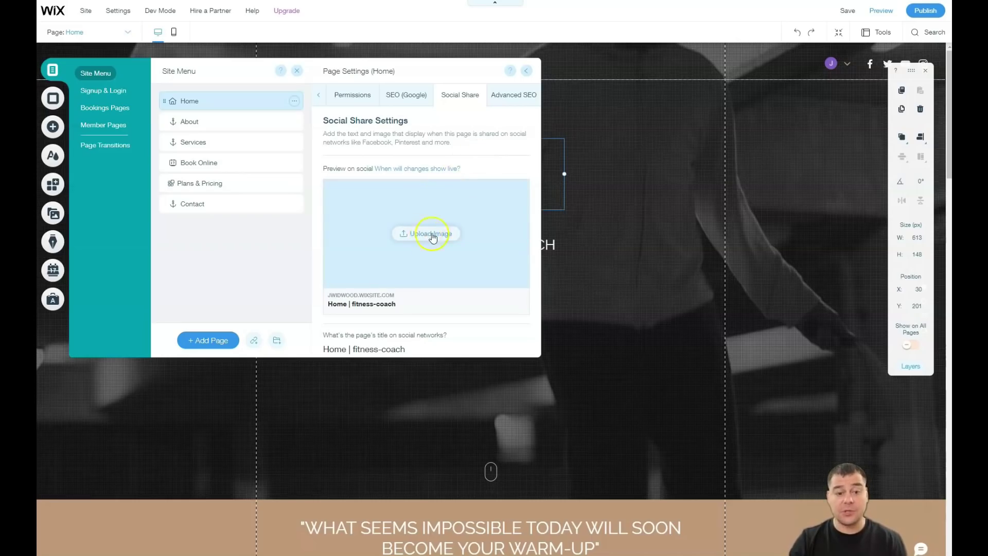
left_click(473, 209)
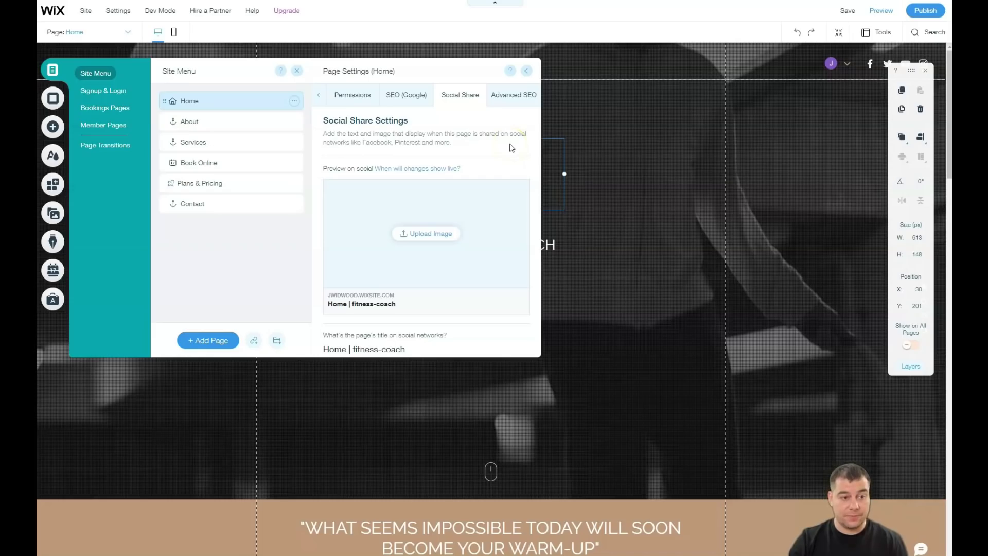
left_click(527, 72)
left_click(93, 73)
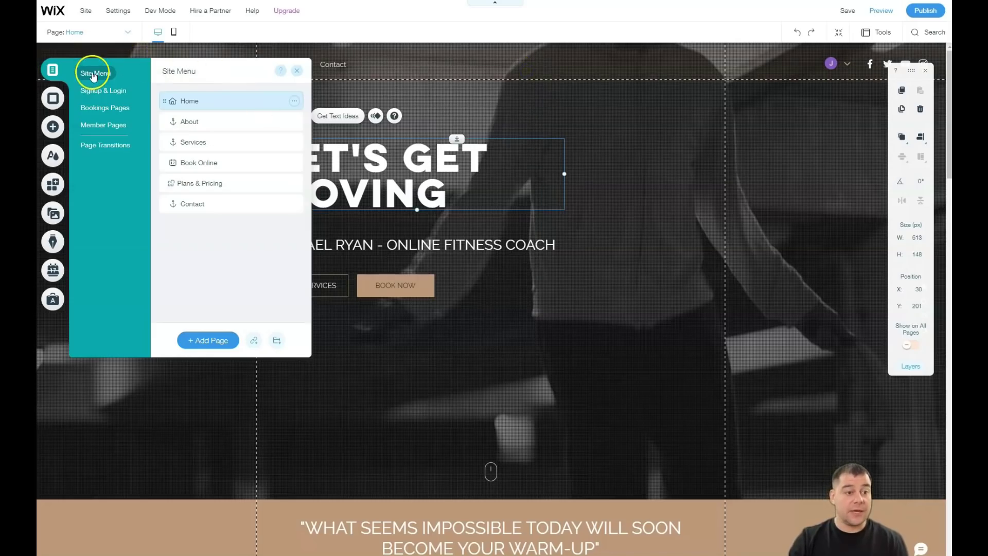
left_click(297, 71)
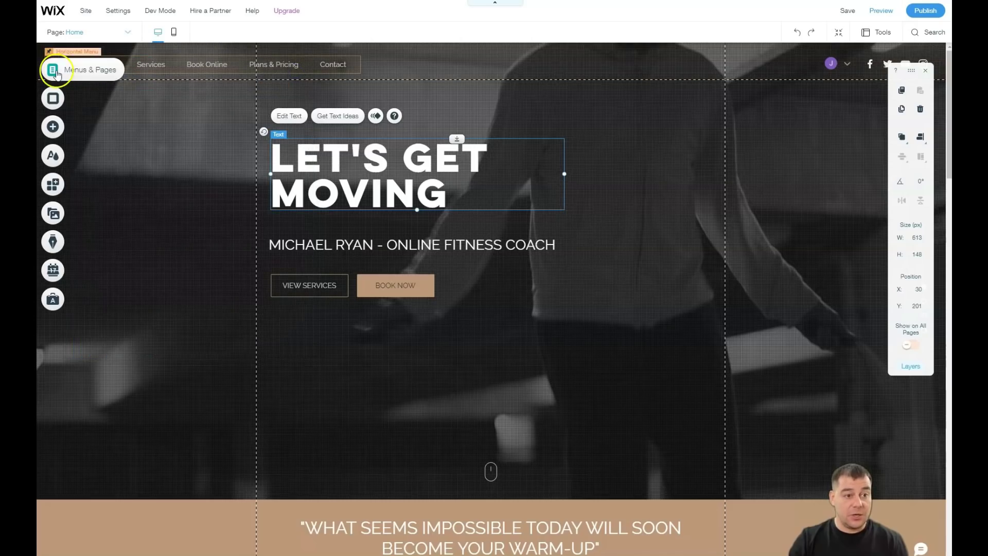
Try several overlay patterns on the page's background video, ending with none, and set the color overlay's opacity to 42%
left_click(54, 99)
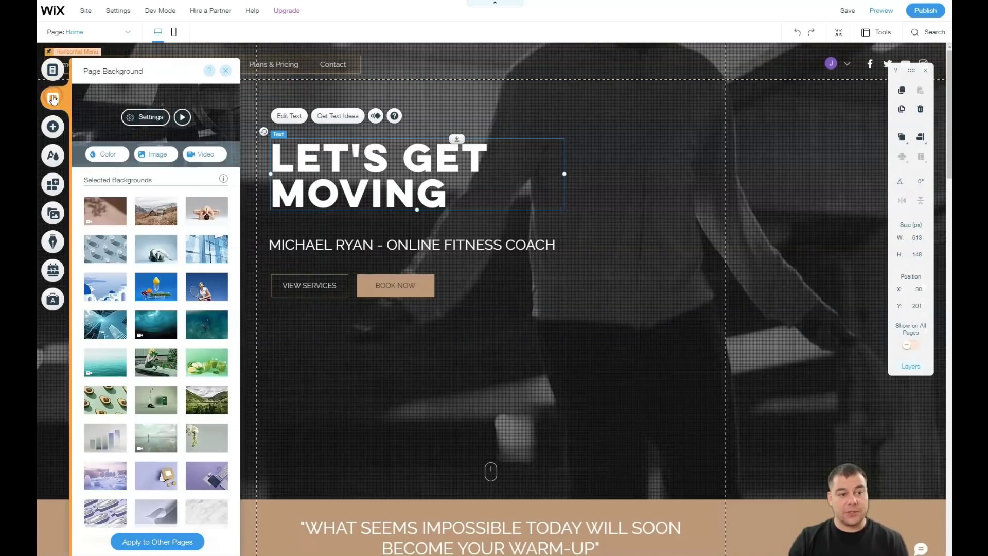
left_click(135, 121)
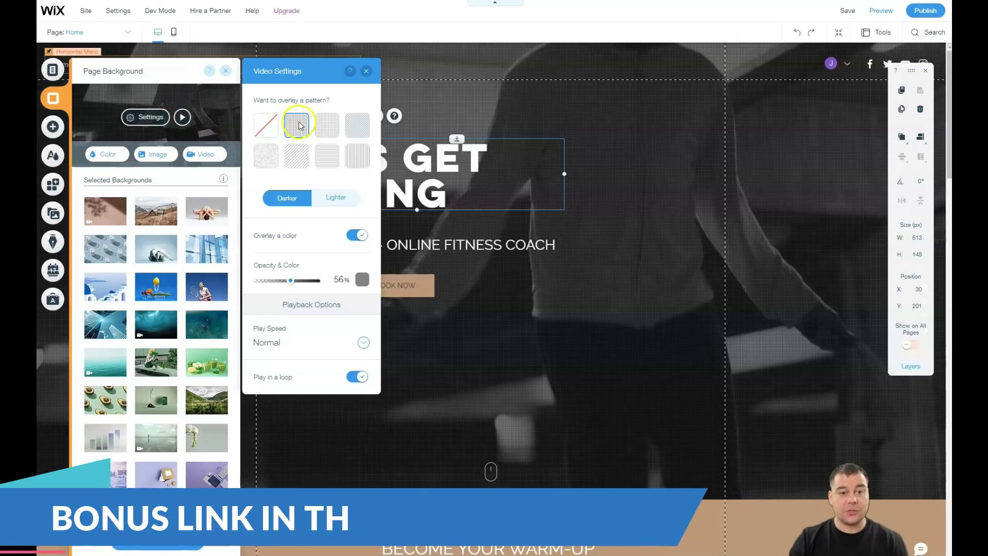
left_click(327, 133)
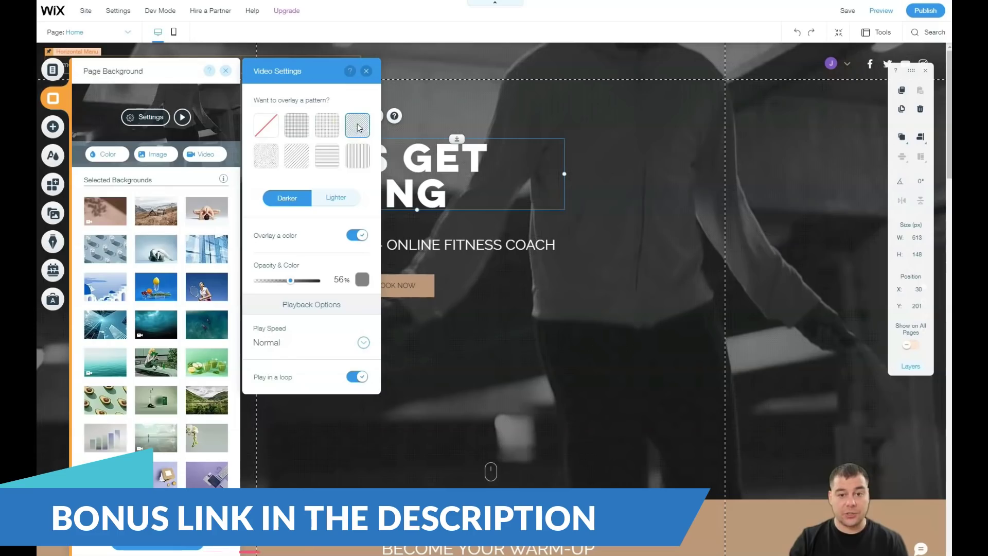
left_click(358, 164)
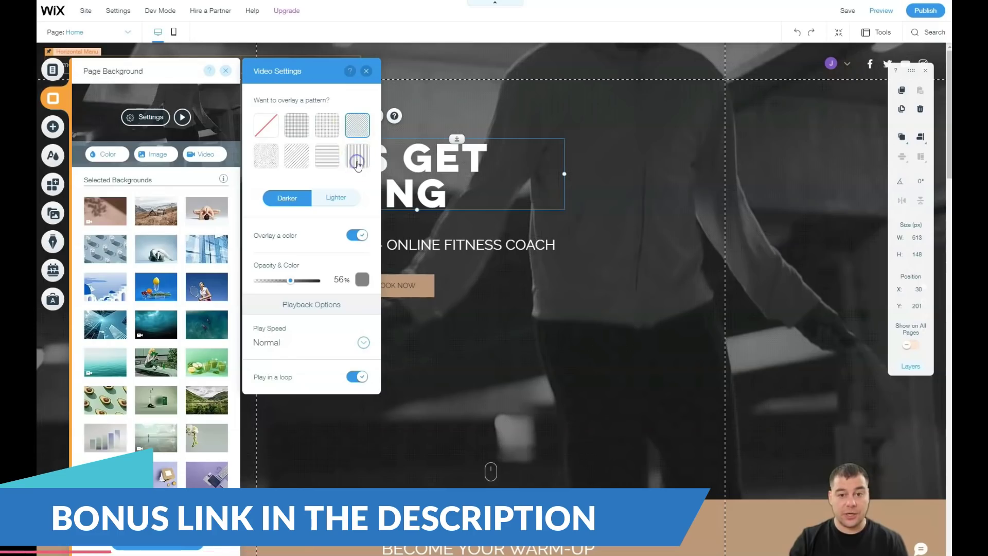
left_click(328, 162)
left_click(264, 158)
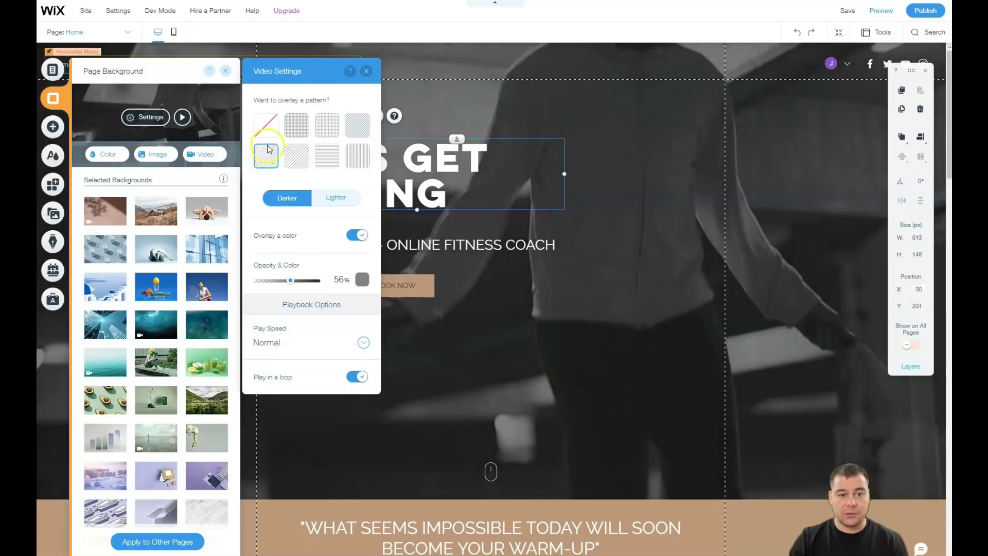
left_click(297, 130)
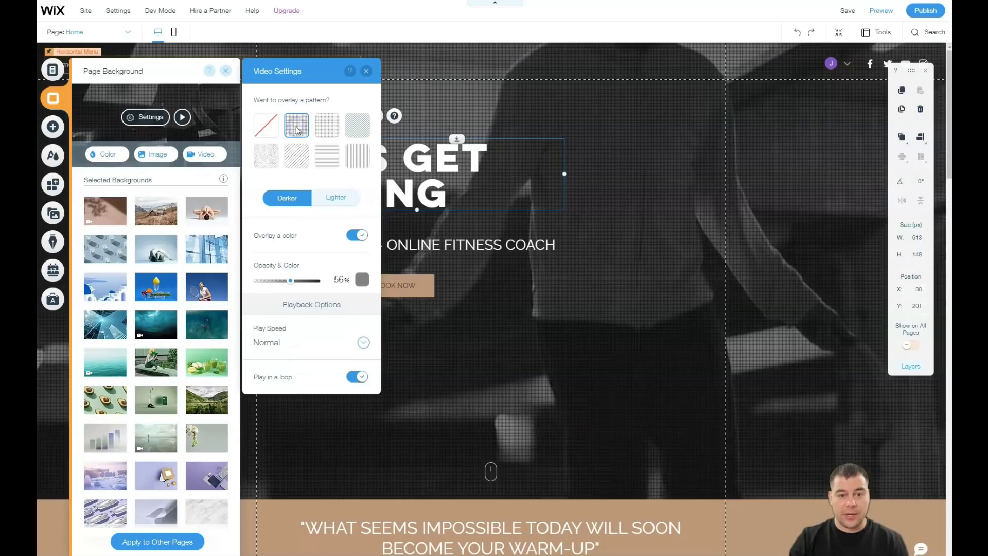
left_click(271, 128)
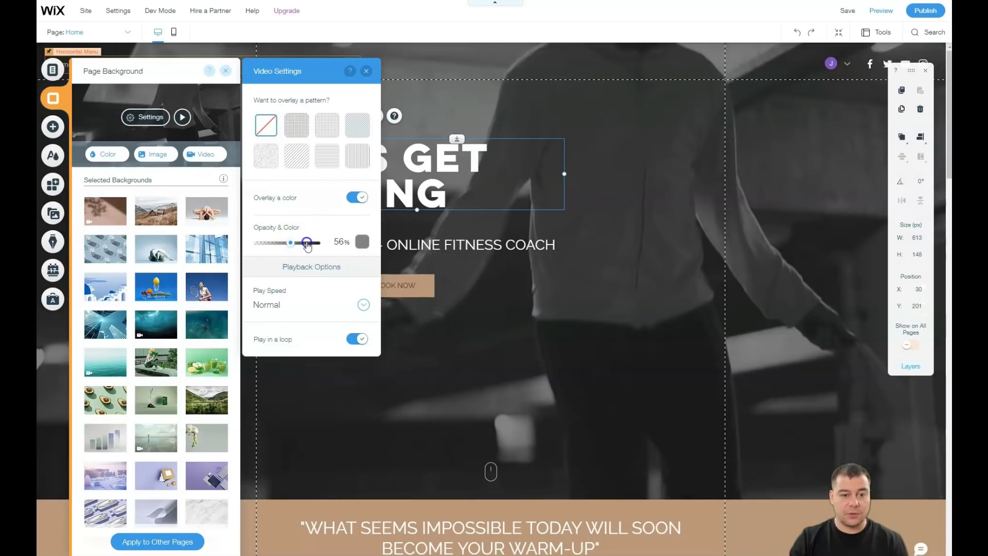
left_click_drag(308, 246, 282, 243)
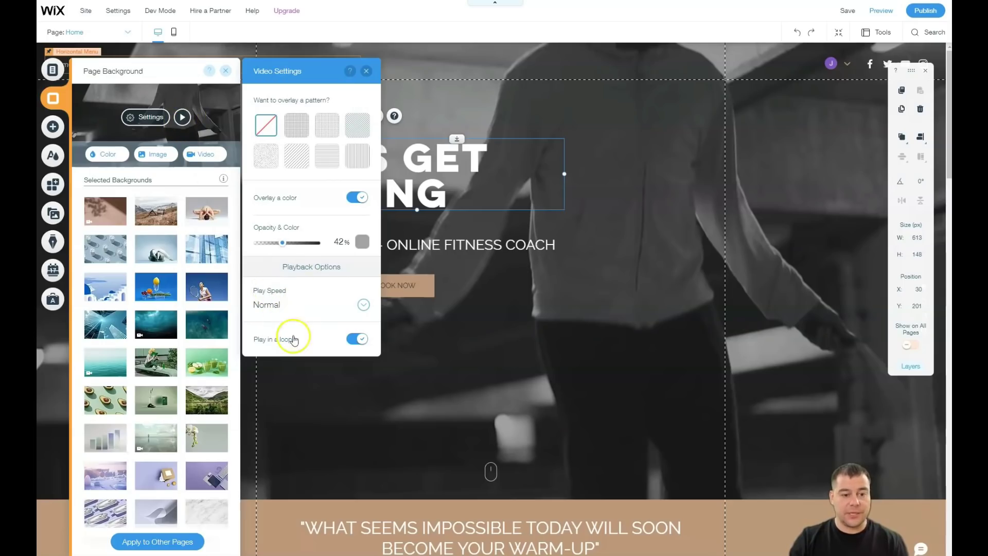
left_click(367, 72)
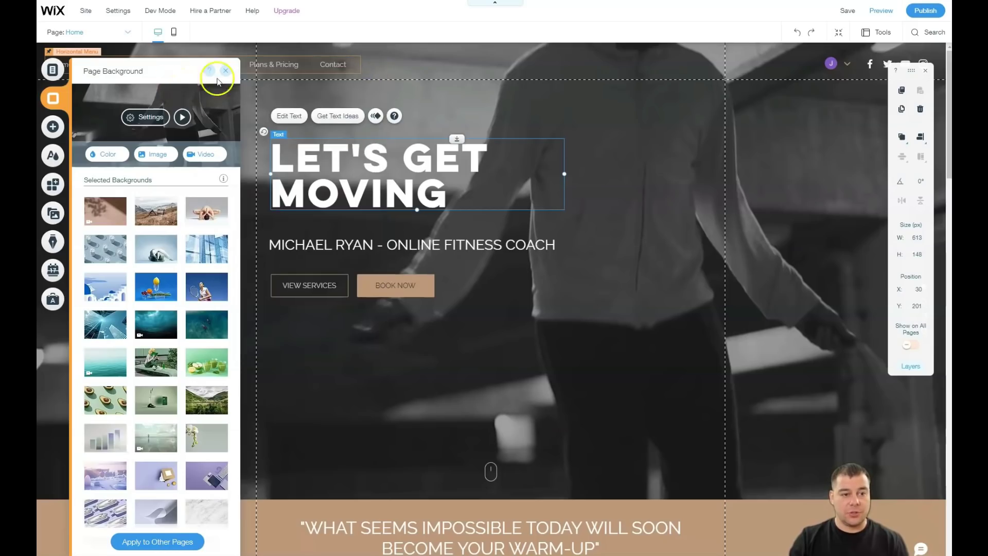
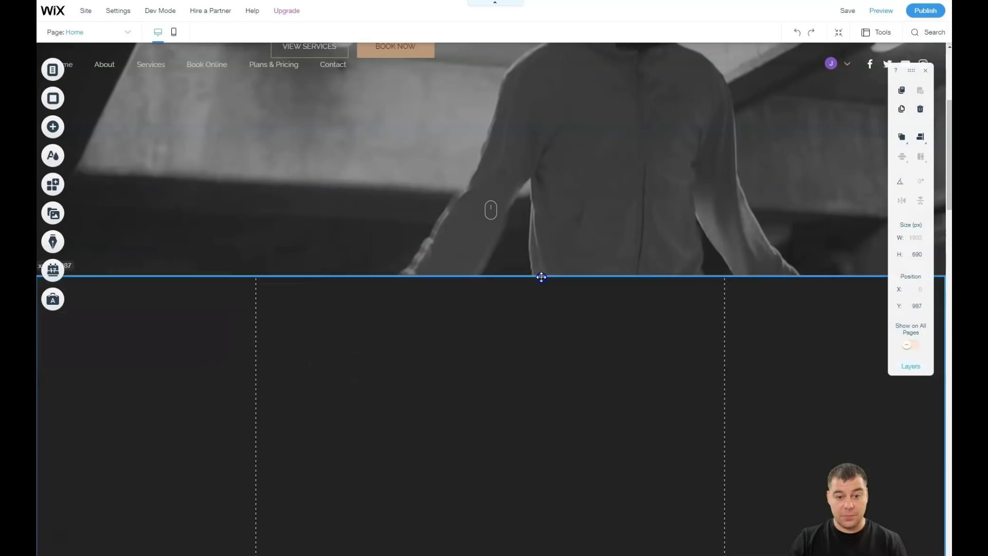
Set the background color of the empty strip below the hero section to the tan theme color #BC9979
scroll(489, 235, "down", 3)
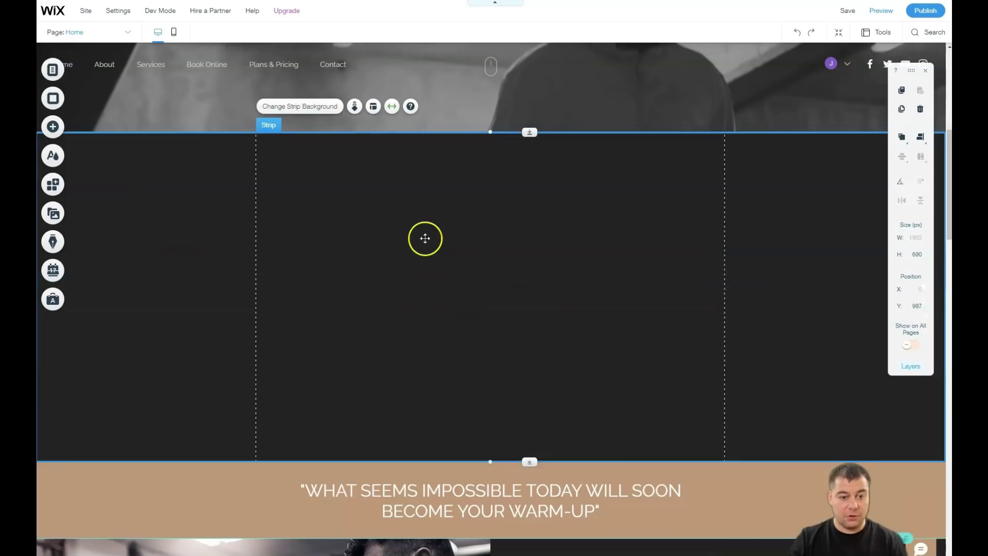
left_click(180, 174)
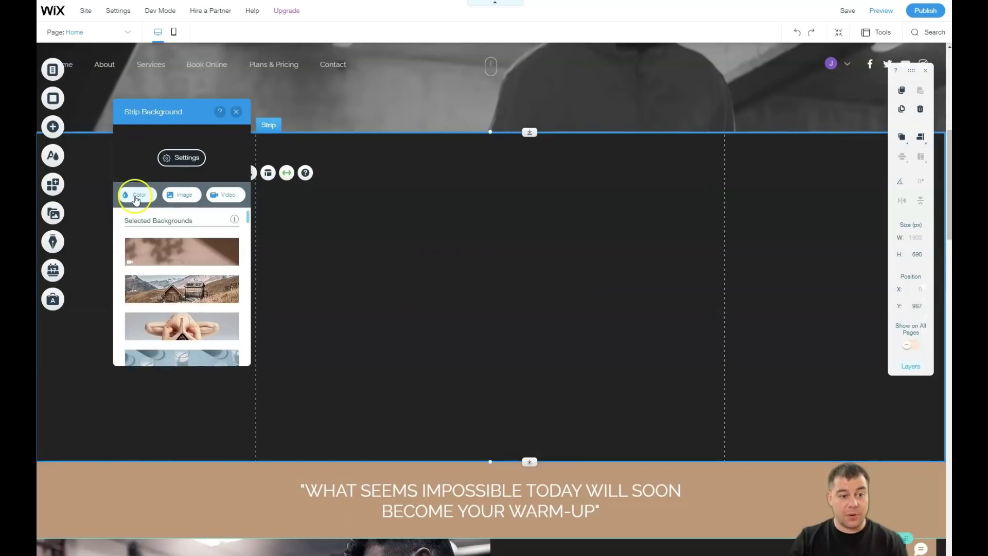
left_click(134, 196)
left_click(185, 262)
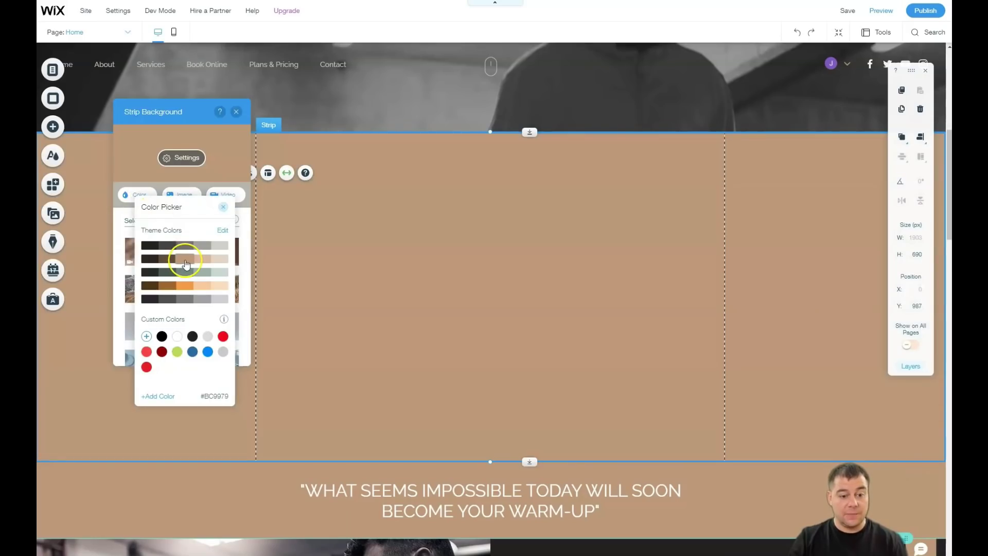
left_click(235, 112)
left_click(238, 112)
Add a Big Title text element near the top center of the tan strip
left_click(53, 126)
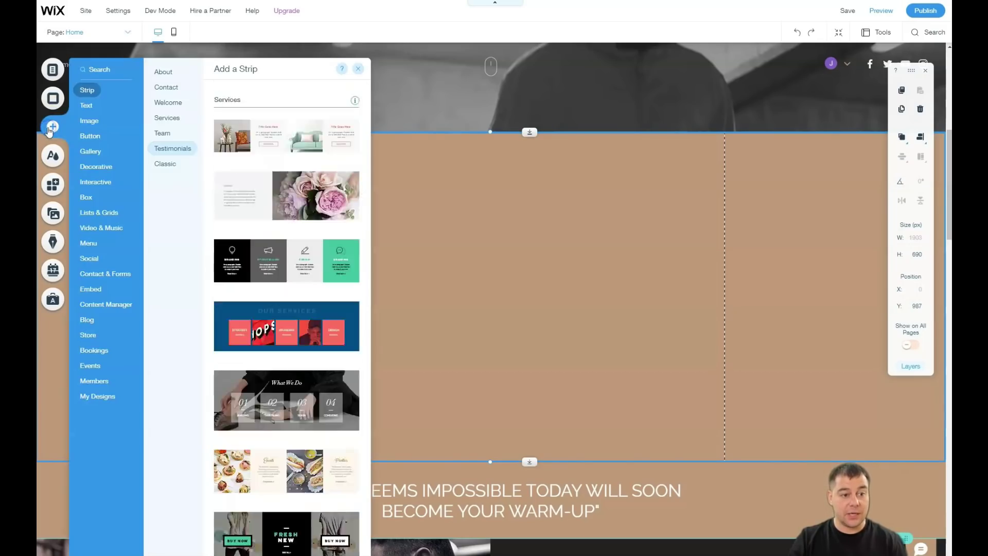
left_click(88, 107)
left_click_drag(231, 403, 448, 184)
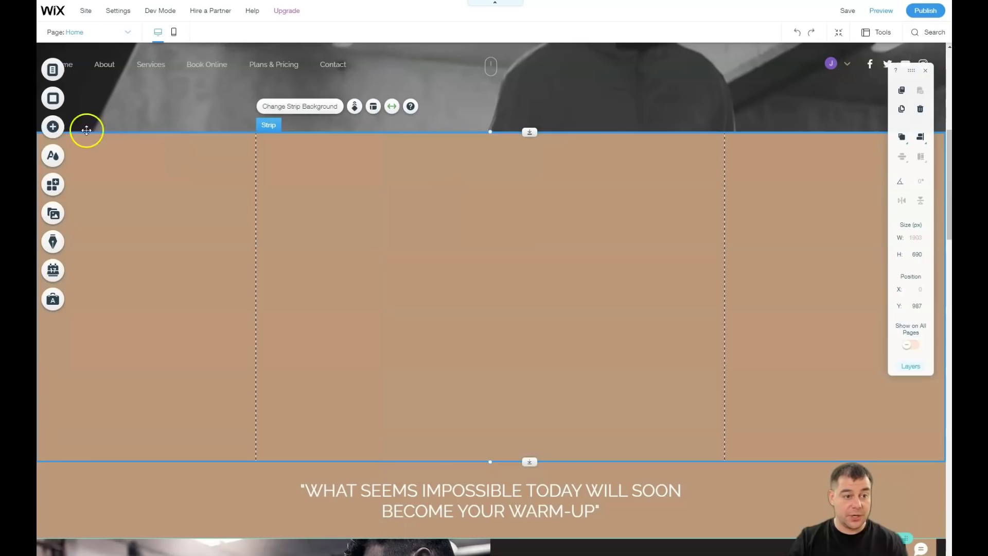
Add the light gray themed button near the bottom center of the tan strip
left_click(53, 126)
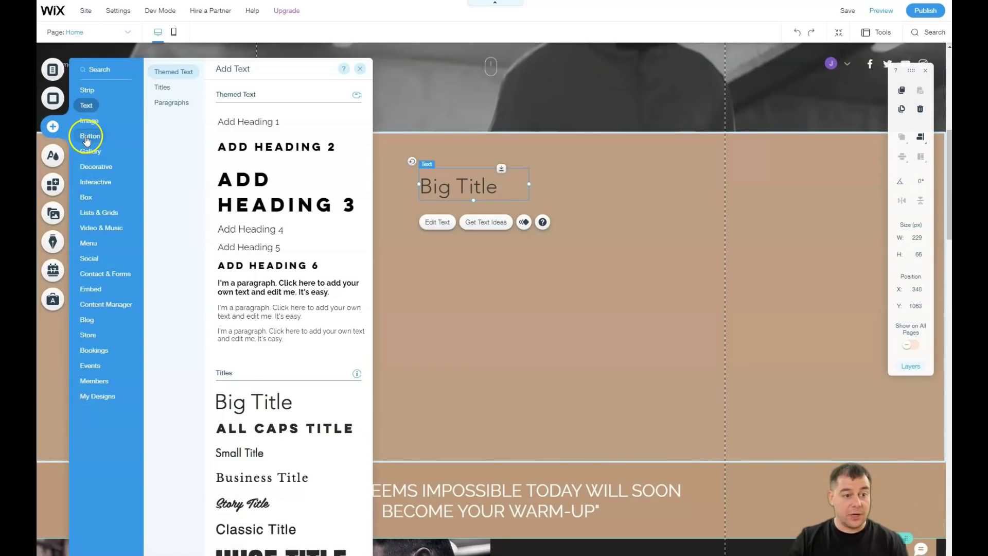
left_click(88, 136)
left_click_drag(259, 131, 461, 423)
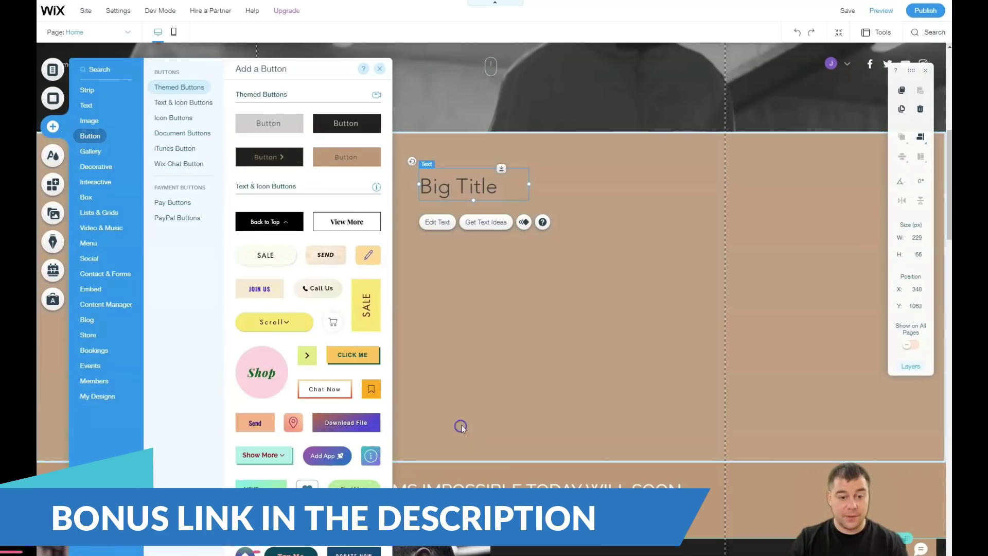
Add a video player to the tan strip and enlarge it to about 669 × 376 px, centered above the button
left_click(50, 133)
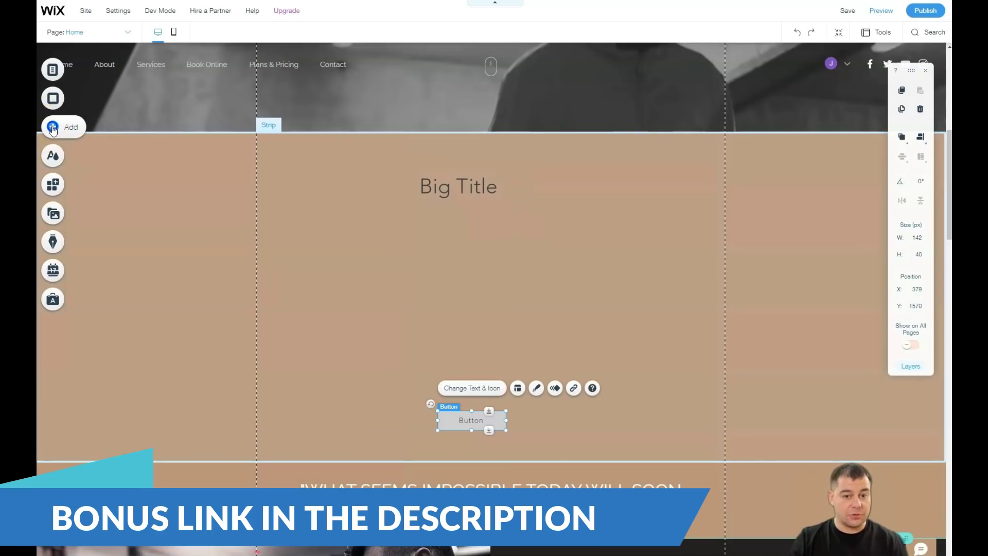
left_click(54, 126)
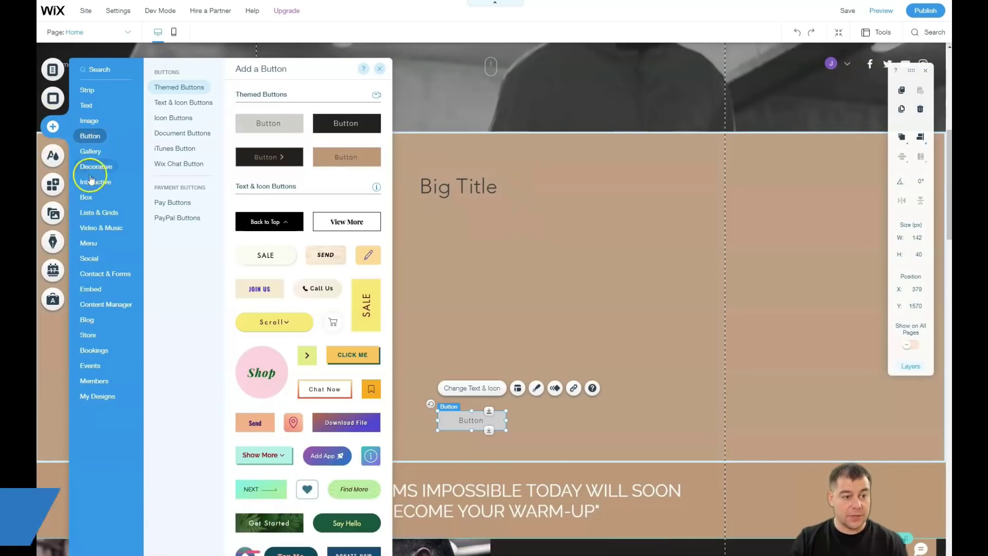
left_click(94, 227)
left_click_drag(263, 237, 472, 265)
key("Escape")
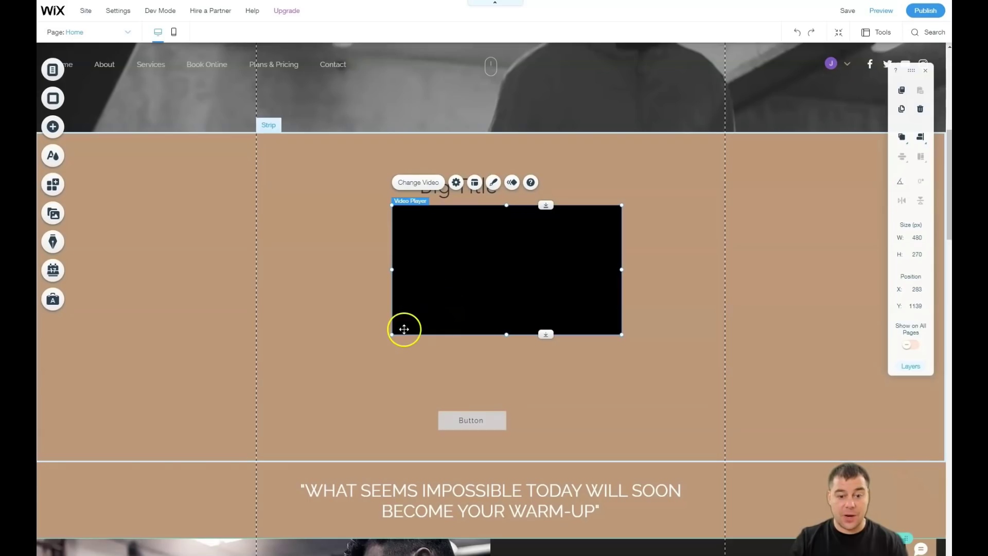
left_click_drag(391, 335, 302, 390)
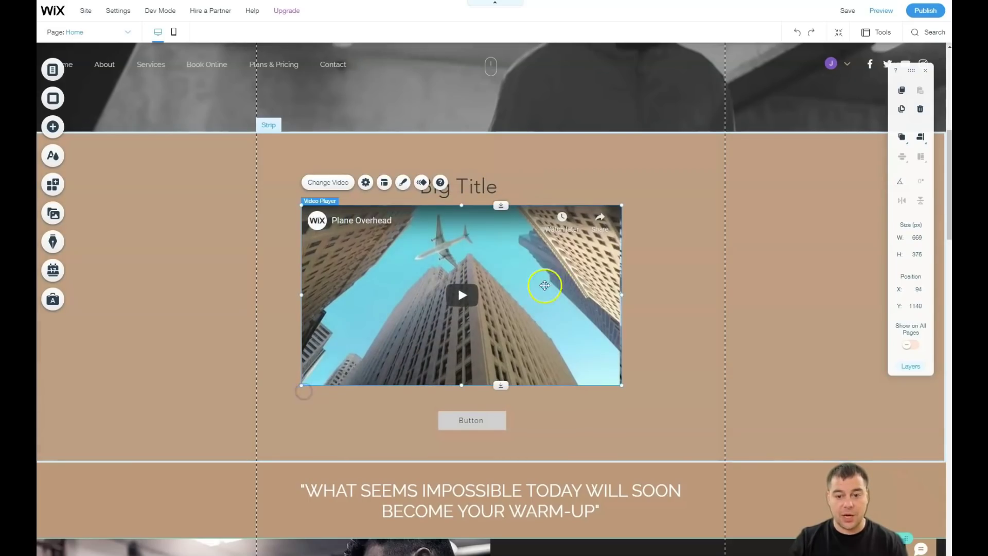
left_click_drag(538, 291, 544, 293)
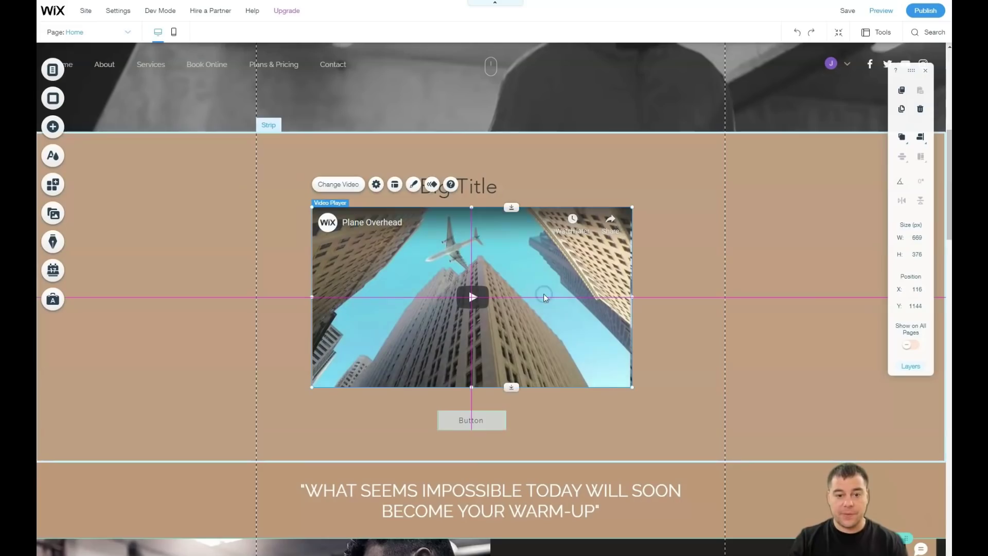
Widen the Big Title text box to about 329 px and move it up onto the strip's top edge
left_click(480, 188)
left_click_drag(479, 188, 586, 172)
left_click(539, 173)
left_click_drag(506, 154, 502, 134)
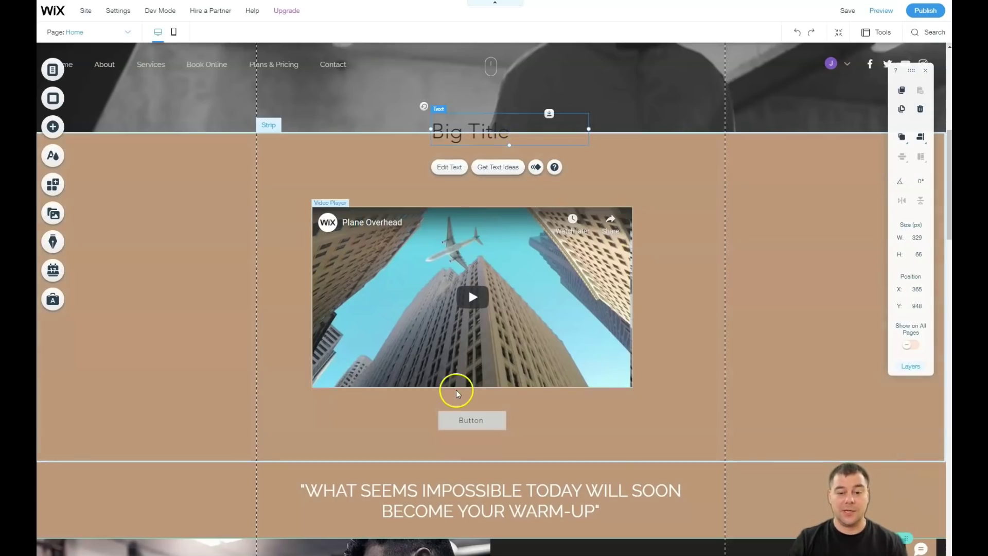
Stretch the button below the video on both sides to about 669 px, matching the video player's width
left_click(439, 422)
left_click(408, 419)
left_click(438, 421)
left_click_drag(438, 421, 306, 422)
left_click_drag(506, 420, 633, 423)
left_click(312, 419)
left_click_drag(306, 420, 310, 420)
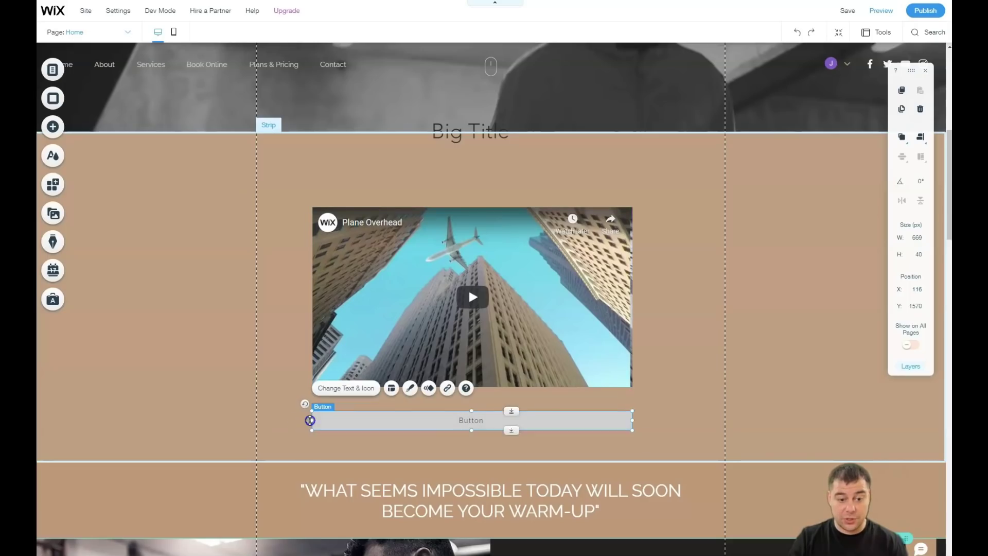
Move the Big Title text just above the video, aligned with its left edge at about X 116, Y 1035
scroll(676, 306, "down", 2)
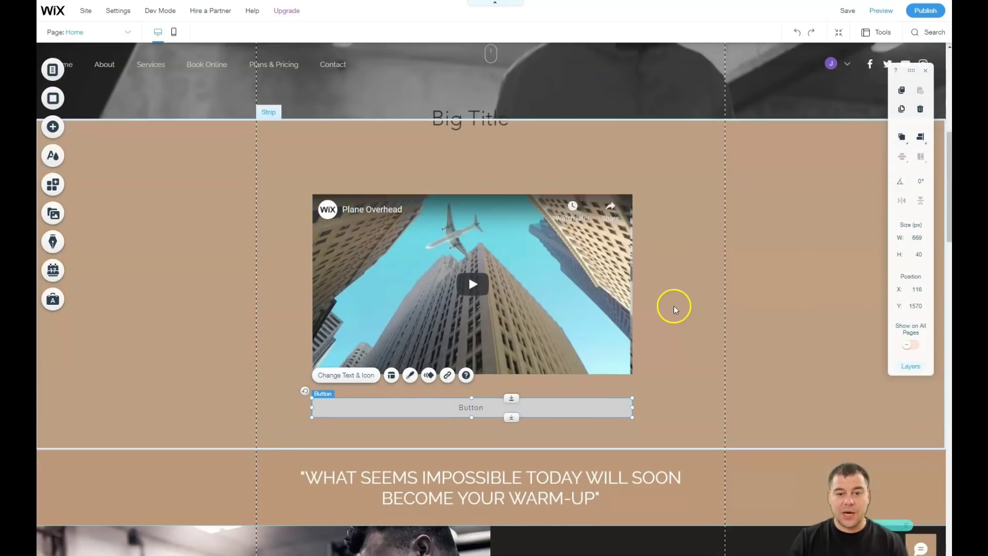
scroll(676, 306, "up", 5)
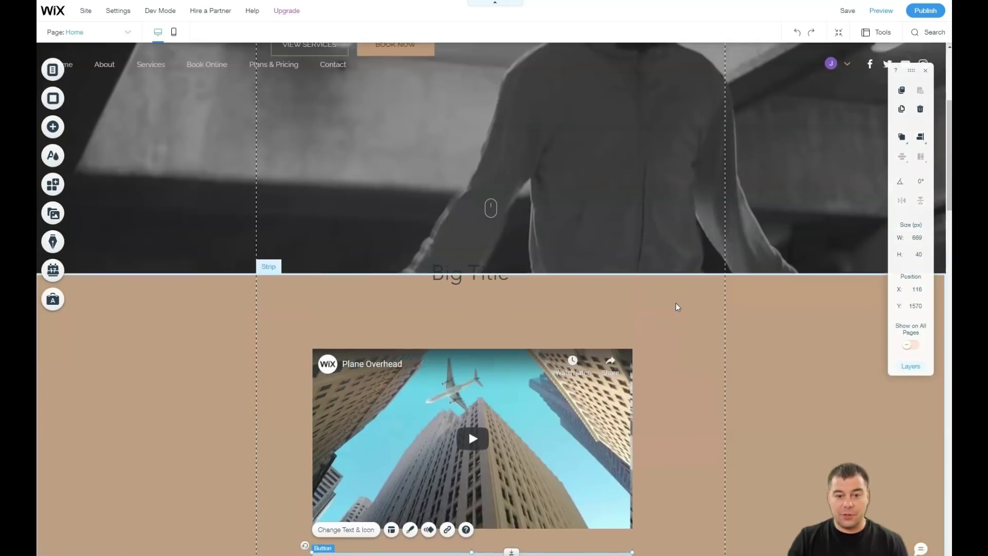
scroll(675, 307, "down", 4)
scroll(677, 305, "down", 2)
scroll(536, 106, "up", 3)
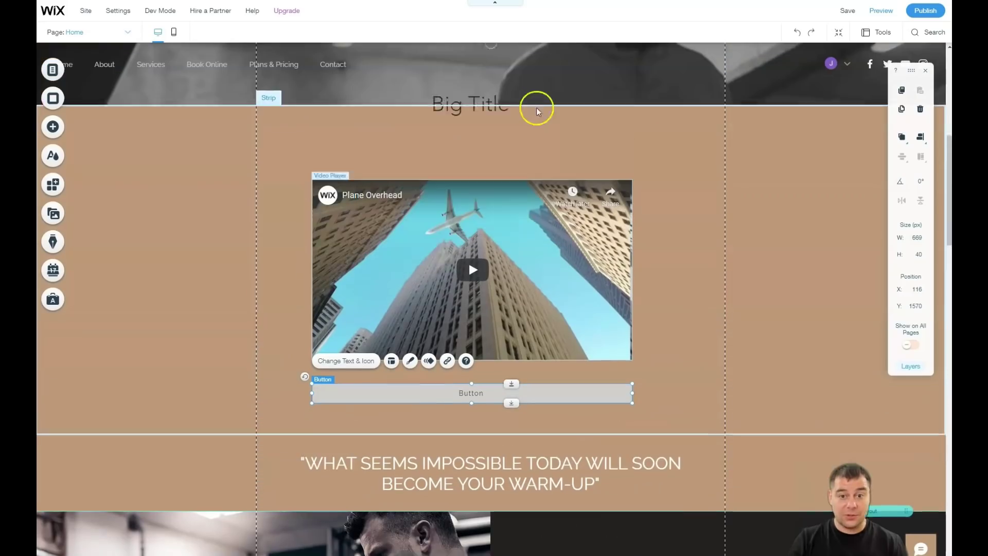
left_click_drag(477, 138, 358, 181)
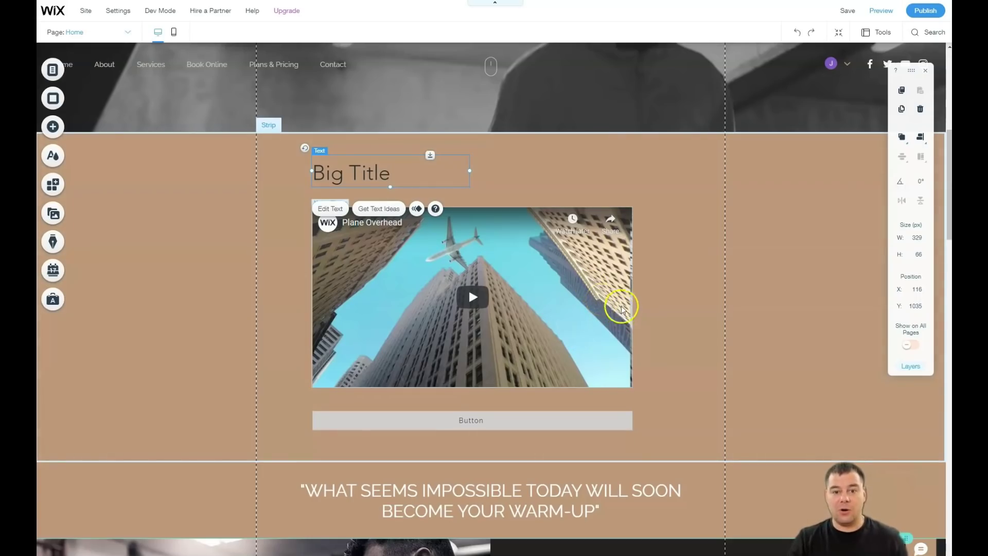
Start replacing the gym photo beside the About Me text and show the Media from Wix image collection
scroll(650, 275, "down", 3)
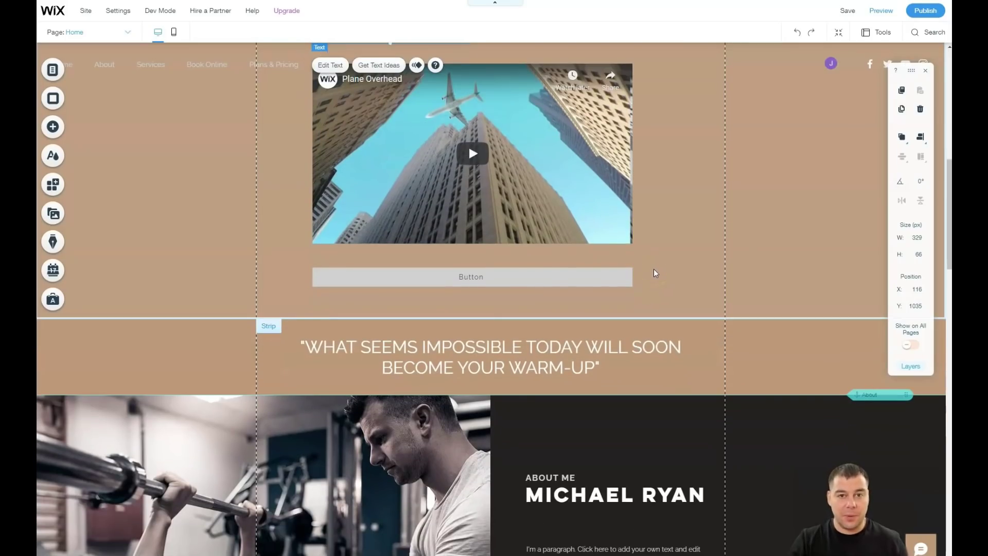
scroll(659, 273, "down", 5)
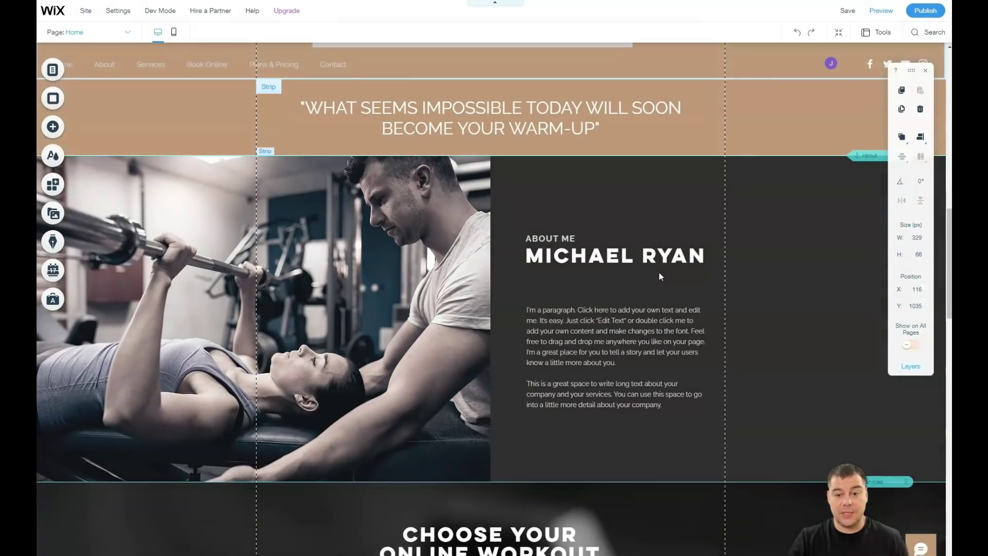
left_click(383, 279)
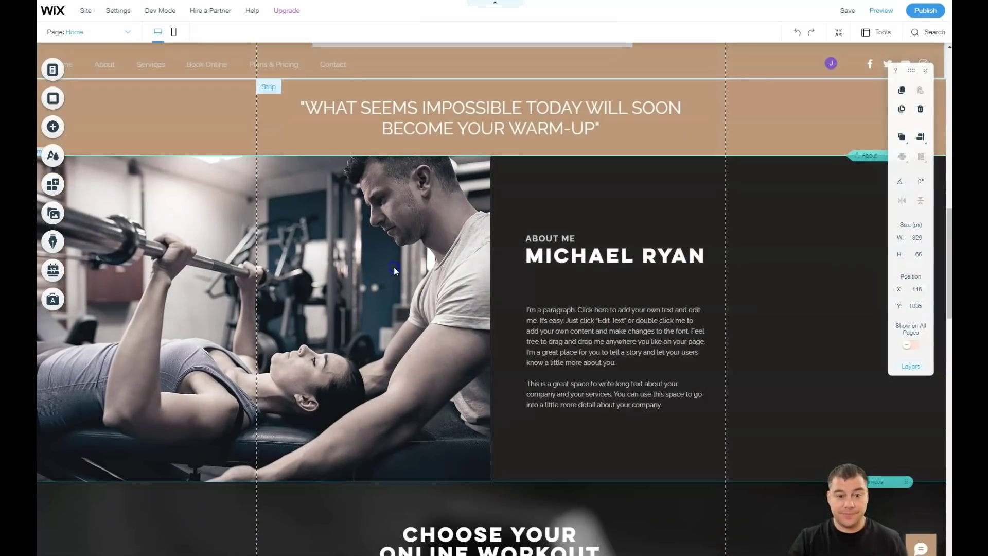
left_click(394, 267)
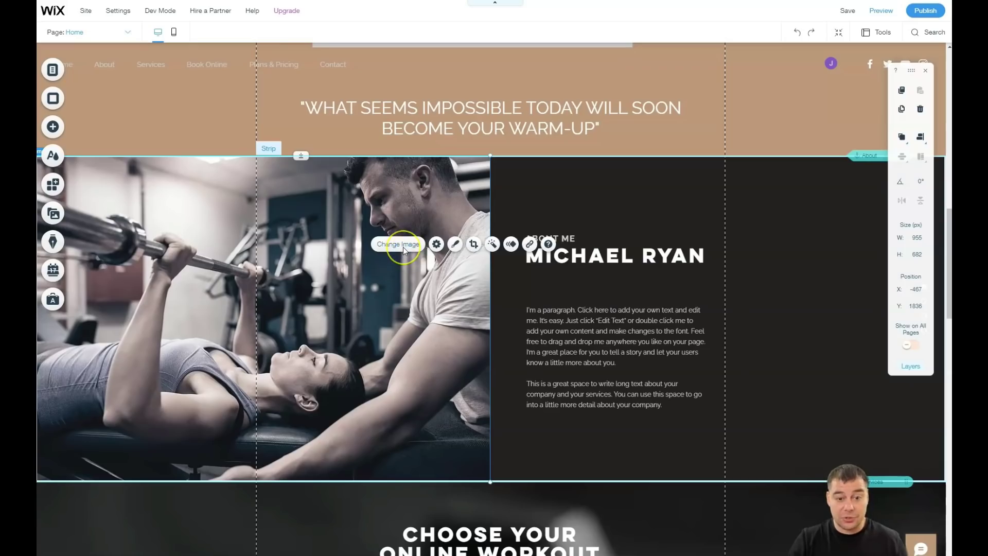
left_click(403, 246)
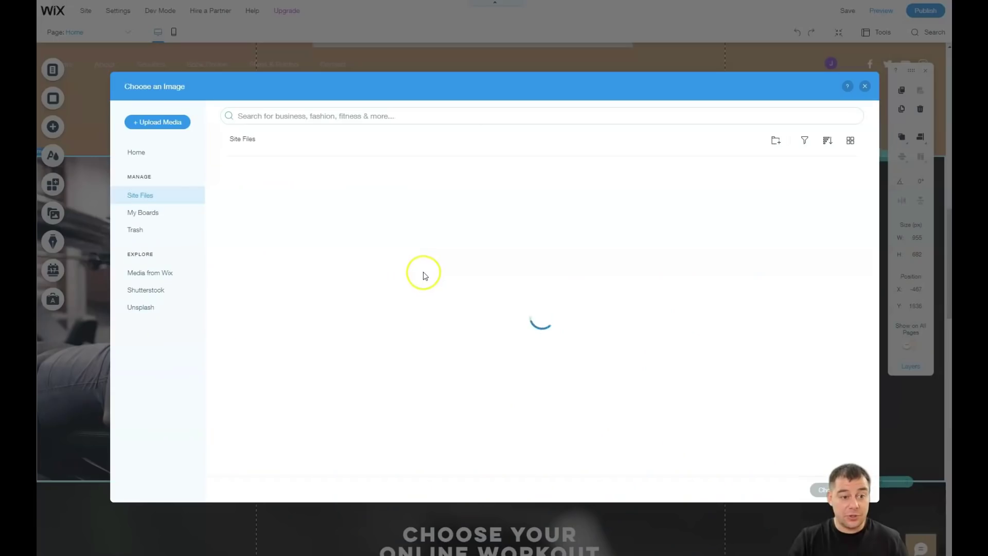
left_click(149, 277)
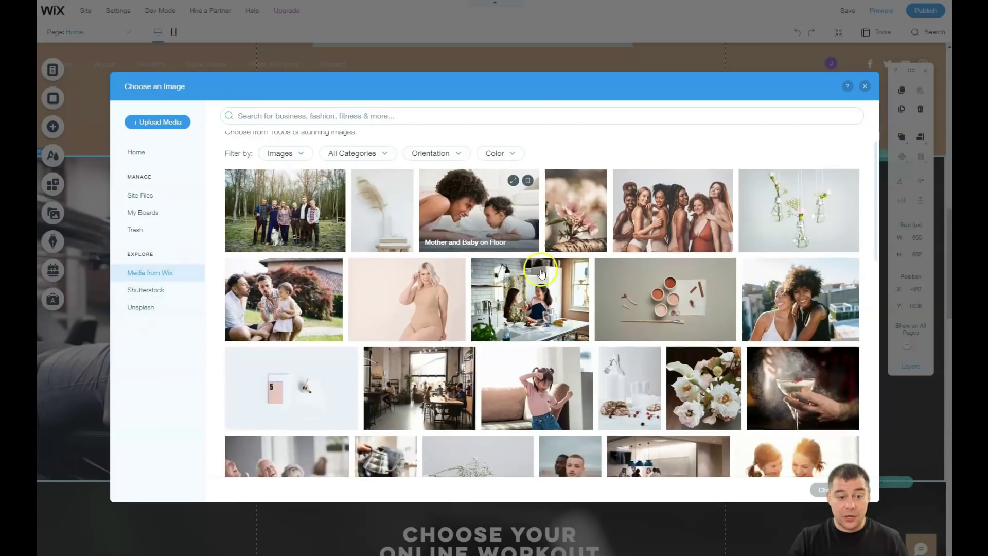
Search Media from Wix for "gym" and replace the About Me photo with the Gym image of a woman running on a treadmill
scroll(514, 258, "down", 5)
scroll(541, 272, "down", 4)
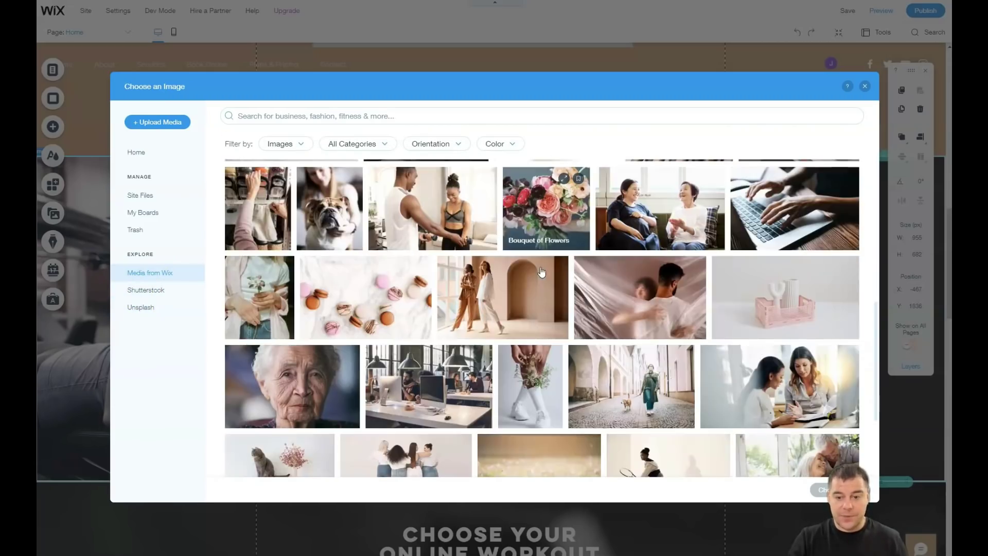
scroll(542, 272, "down", 1)
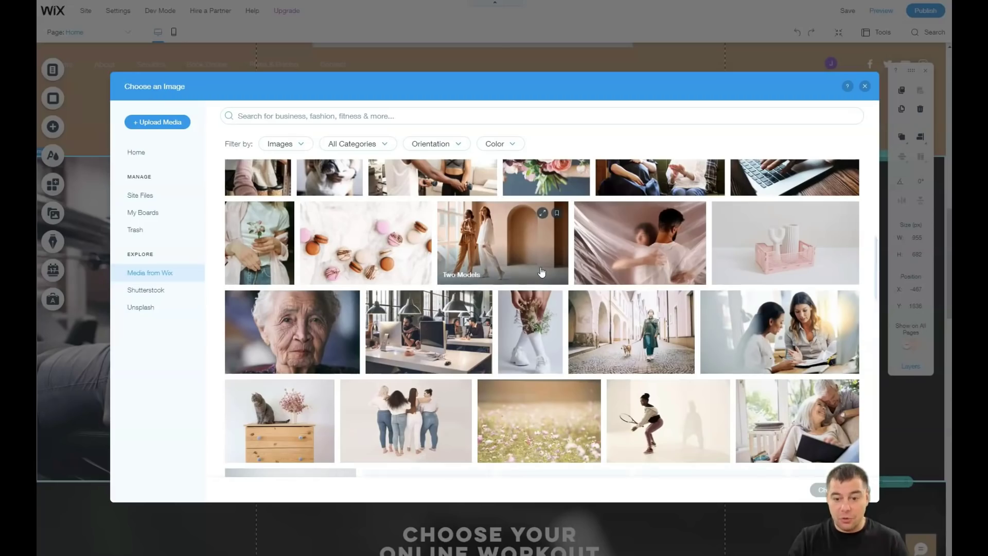
scroll(542, 272, "down", 3)
left_click(535, 261)
scroll(536, 261, "up", 10)
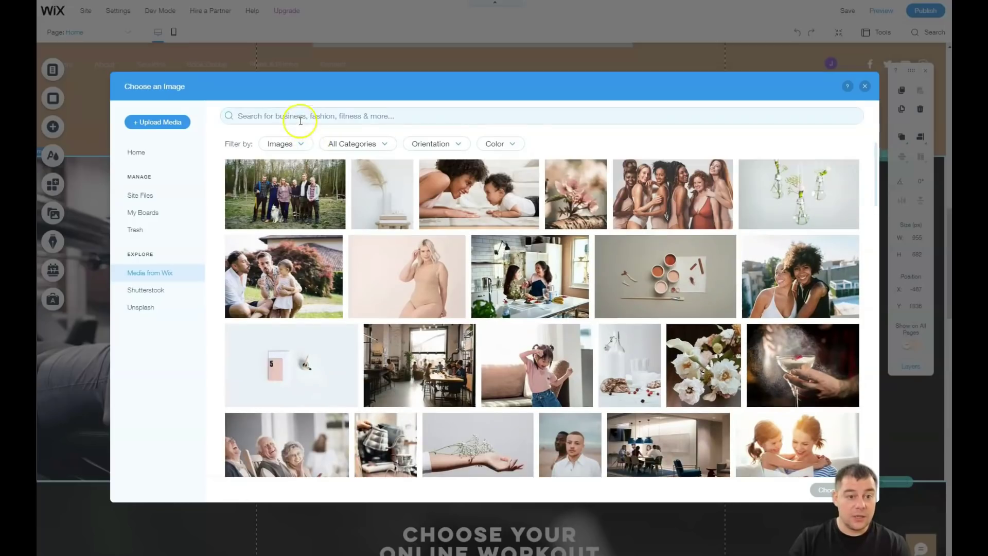
left_click(300, 119)
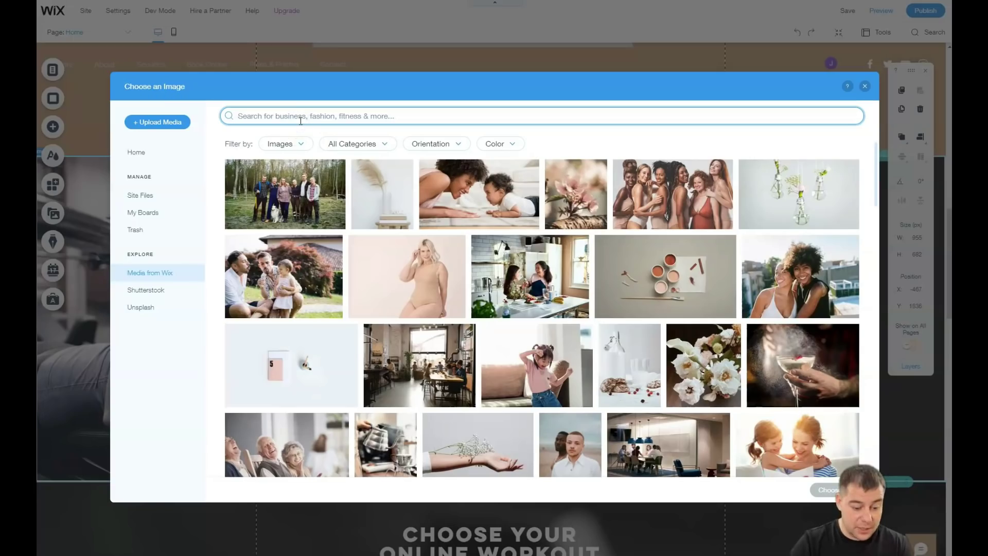
type("gym")
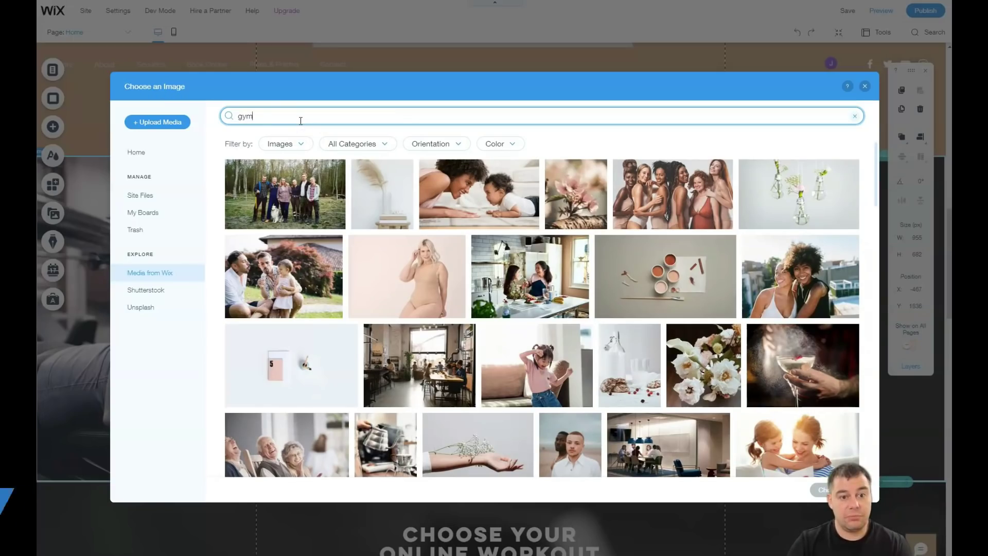
left_click(650, 117)
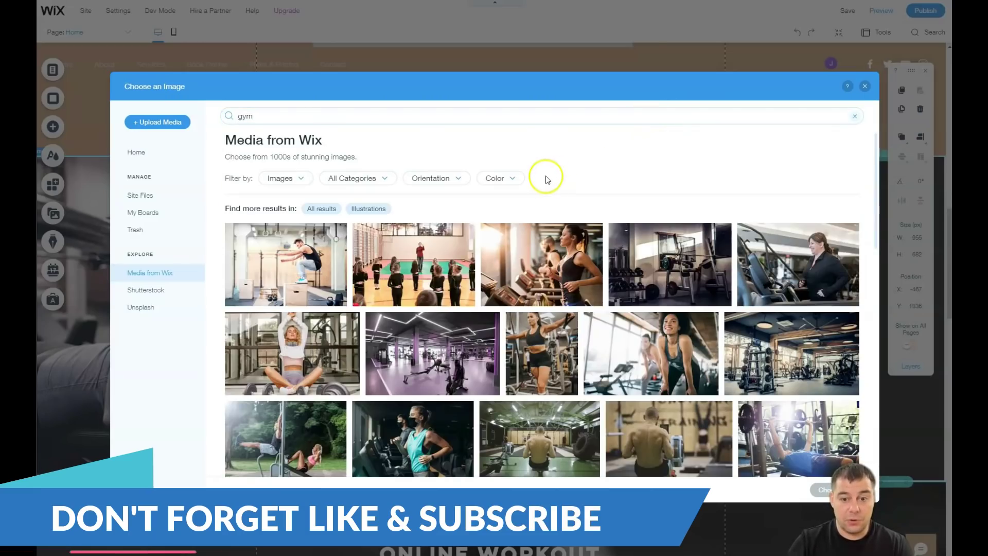
left_click(561, 263)
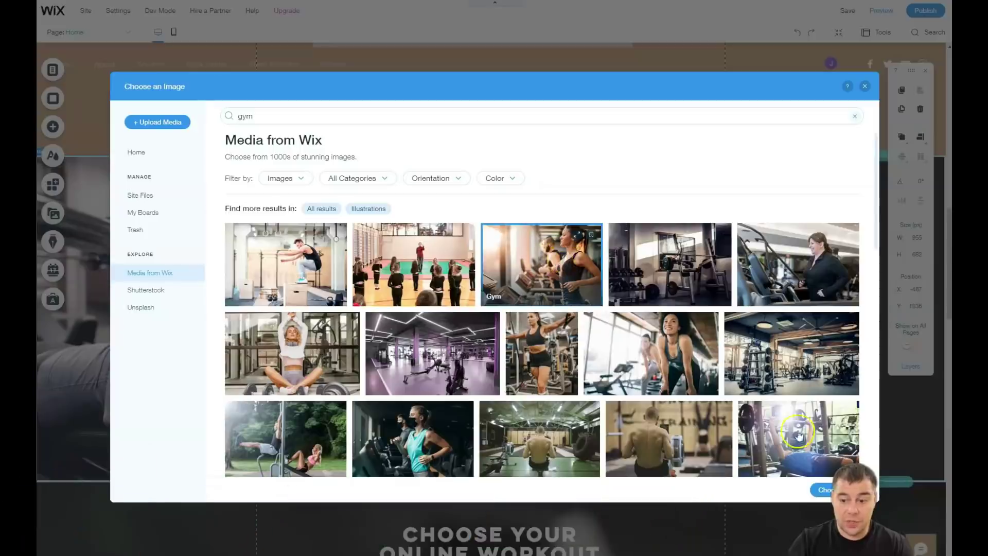
left_click(481, 60)
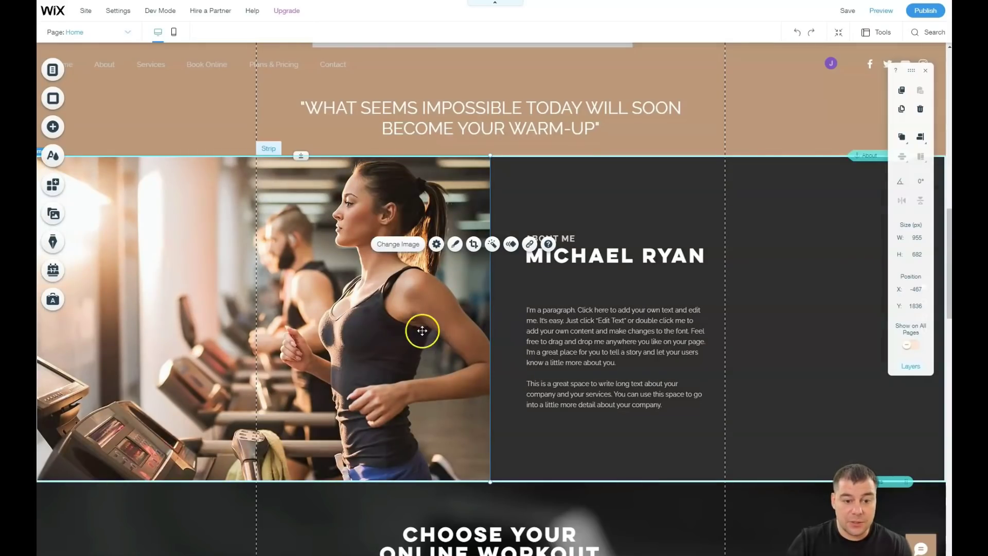
Look over the page's lower strips, return to the hero section and hide the floating editing toolbar
scroll(462, 298, "down", 6)
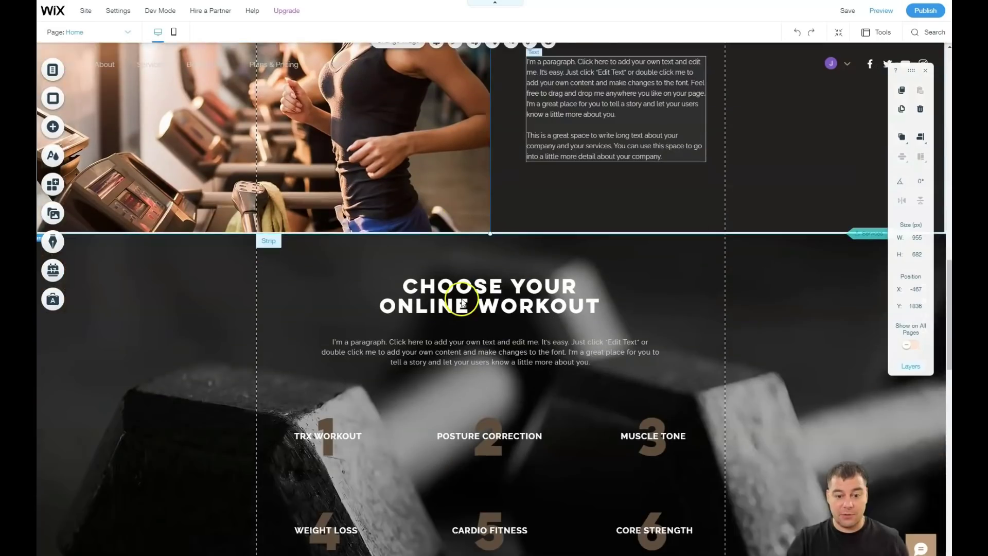
scroll(469, 304, "down", 7)
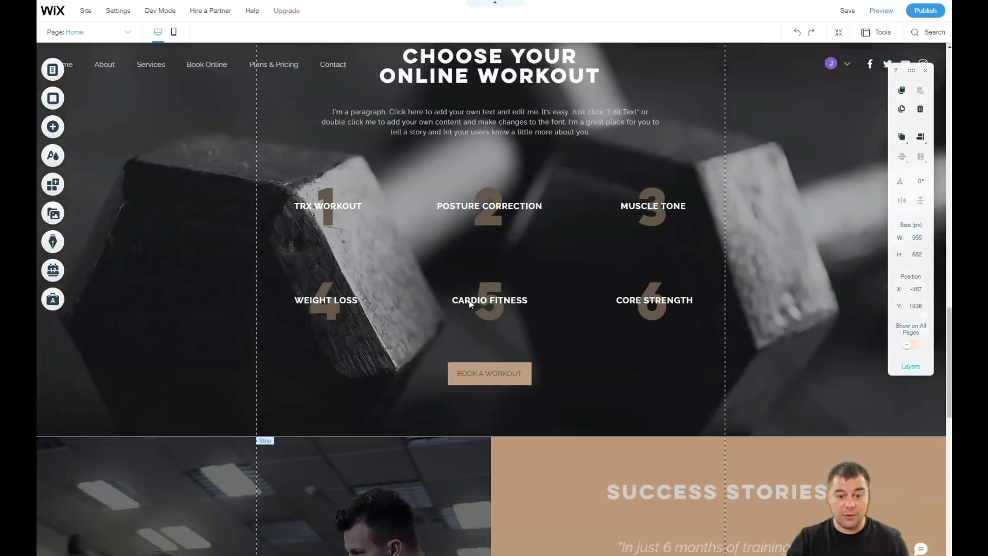
scroll(469, 304, "up", 8)
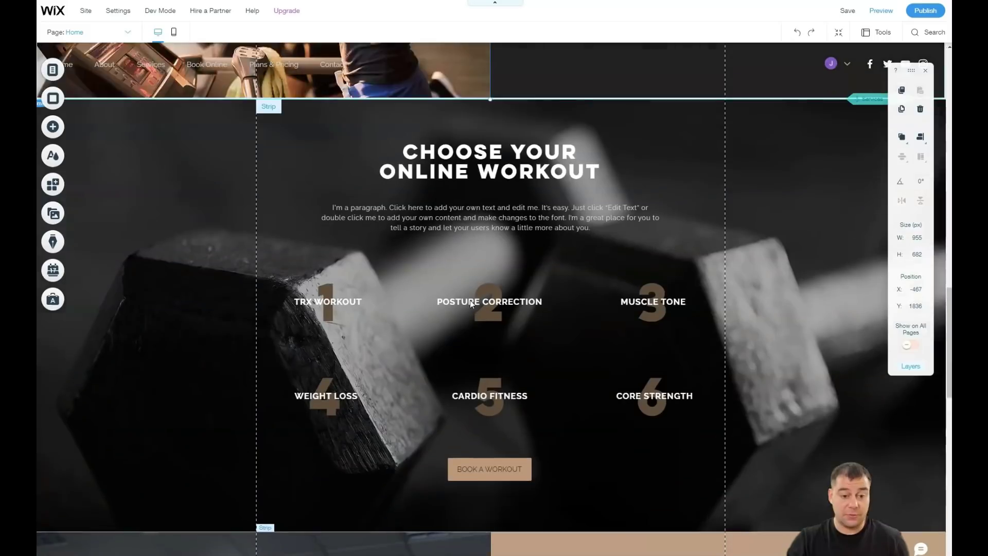
scroll(470, 301, "up", 12)
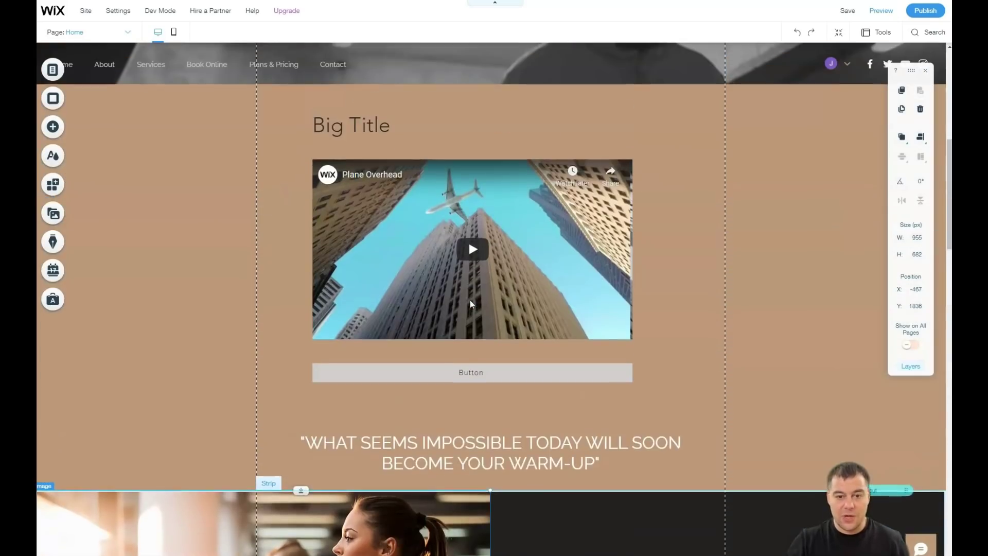
scroll(470, 304, "up", 3)
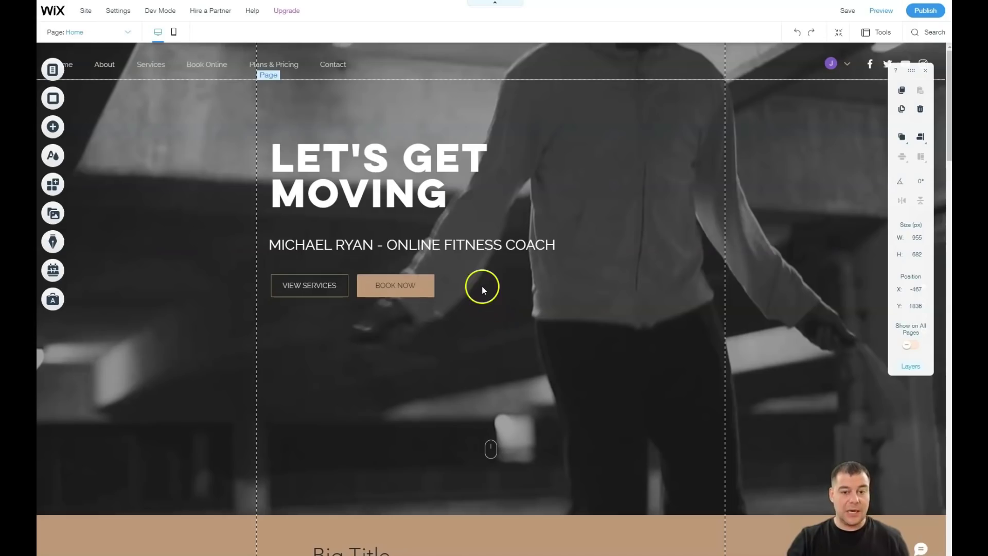
left_click(926, 70)
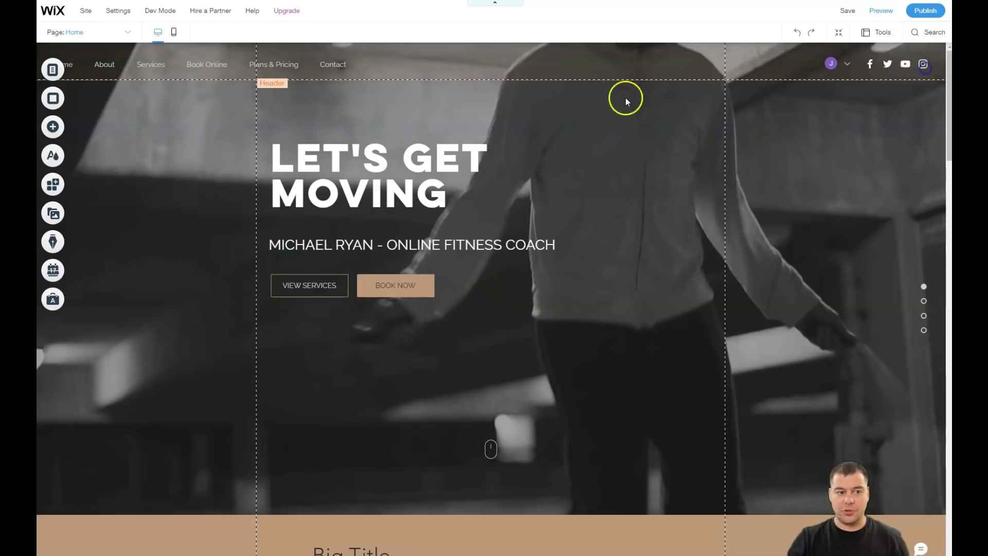
Review the link type options for the hero section's Book Now button and close them without changing the link
left_click(399, 284)
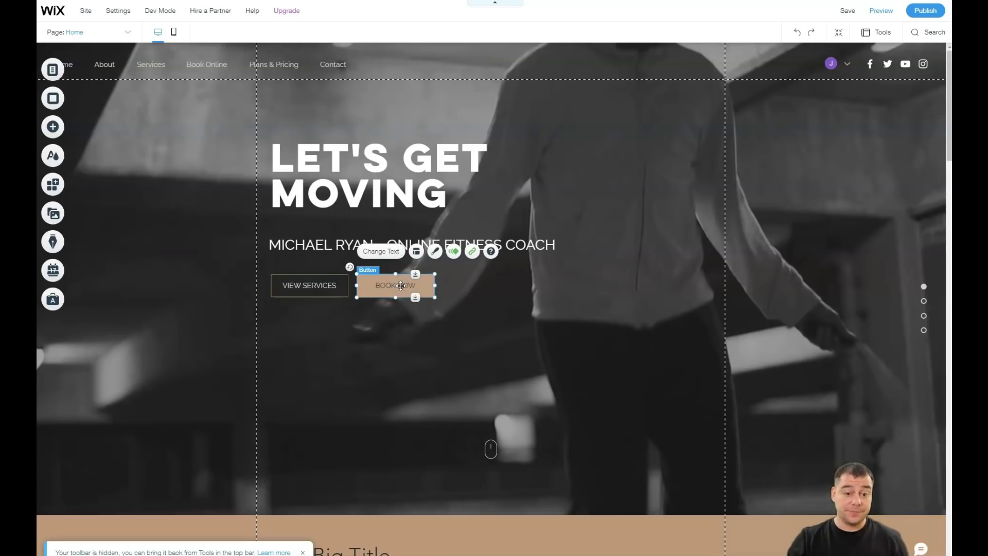
left_click(473, 252)
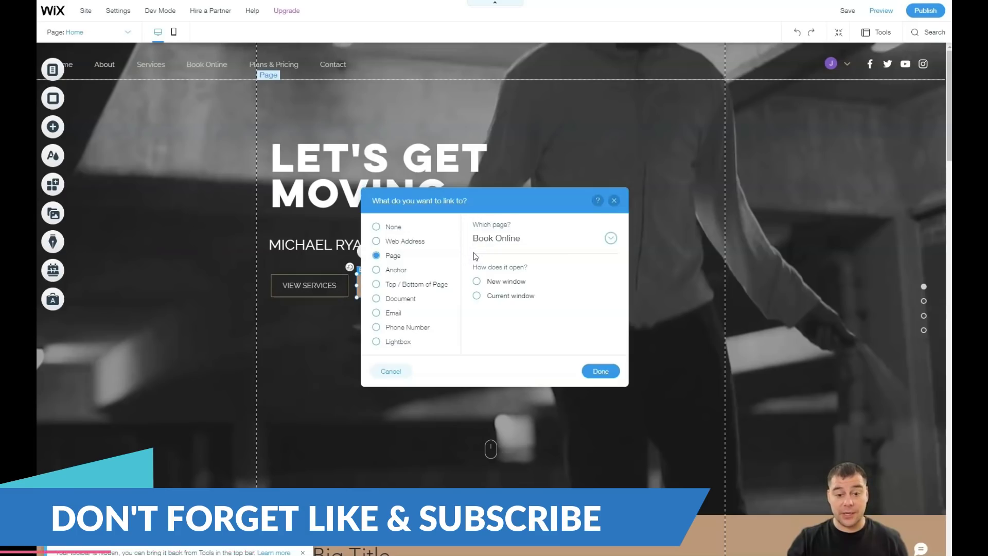
left_click(392, 256)
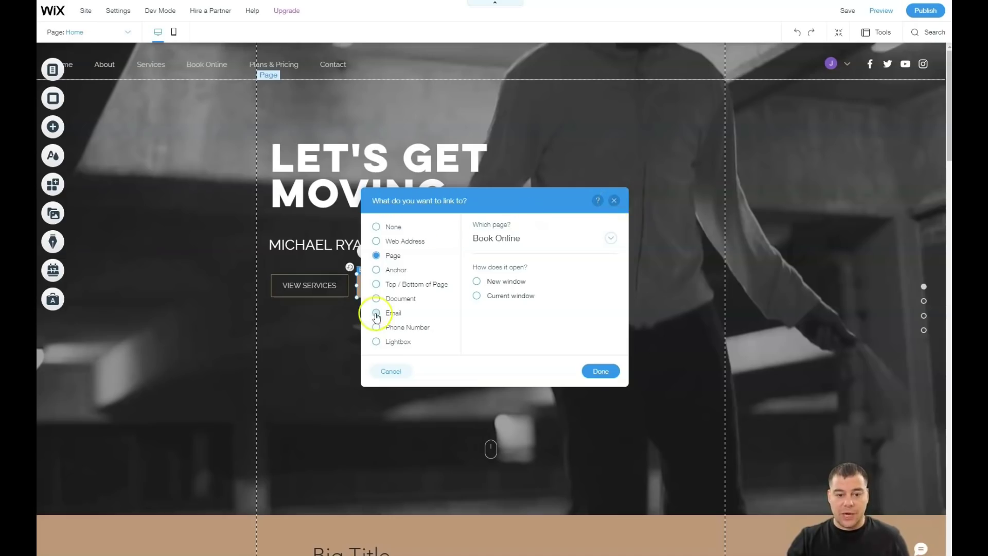
left_click(613, 201)
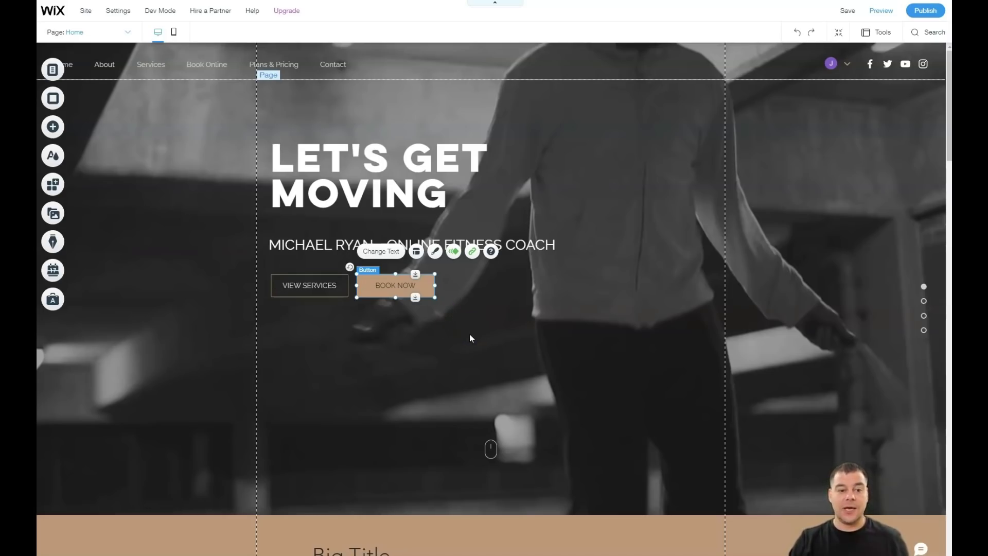
Delete the tan strip containing the Big Title, video and button in Zoom Out mode, and return to normal editing
scroll(469, 338, "down", 2)
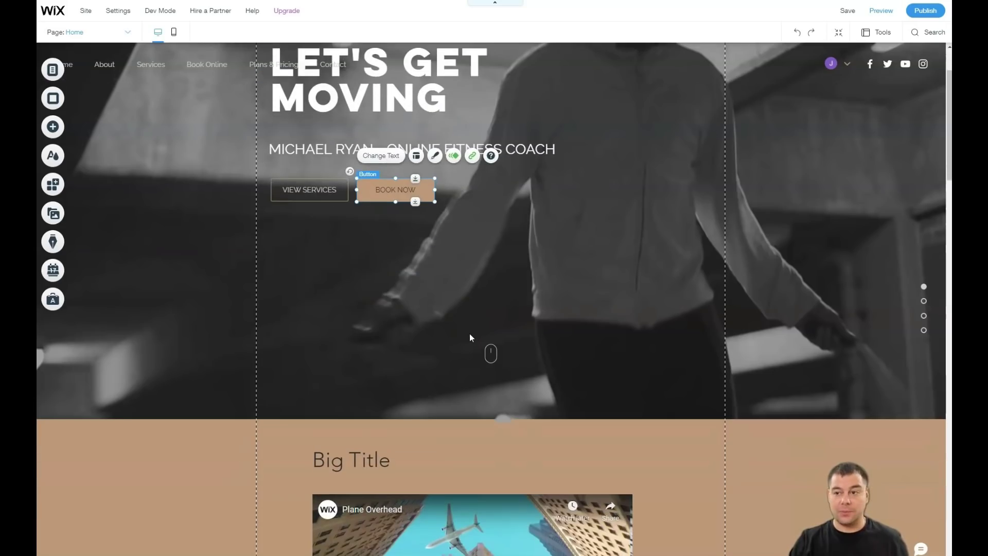
scroll(471, 290, "down", 2)
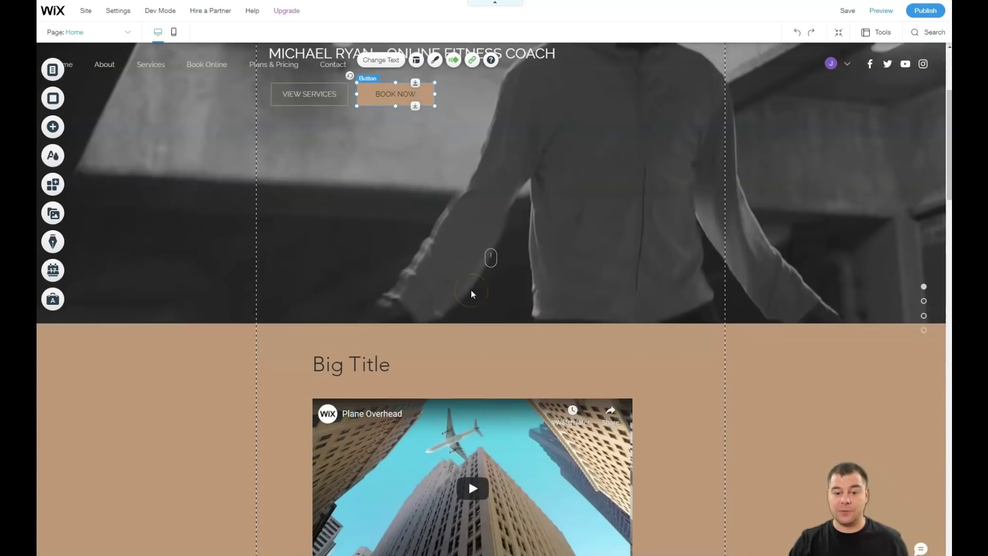
scroll(472, 289, "down", 3)
scroll(471, 291, "down", 1)
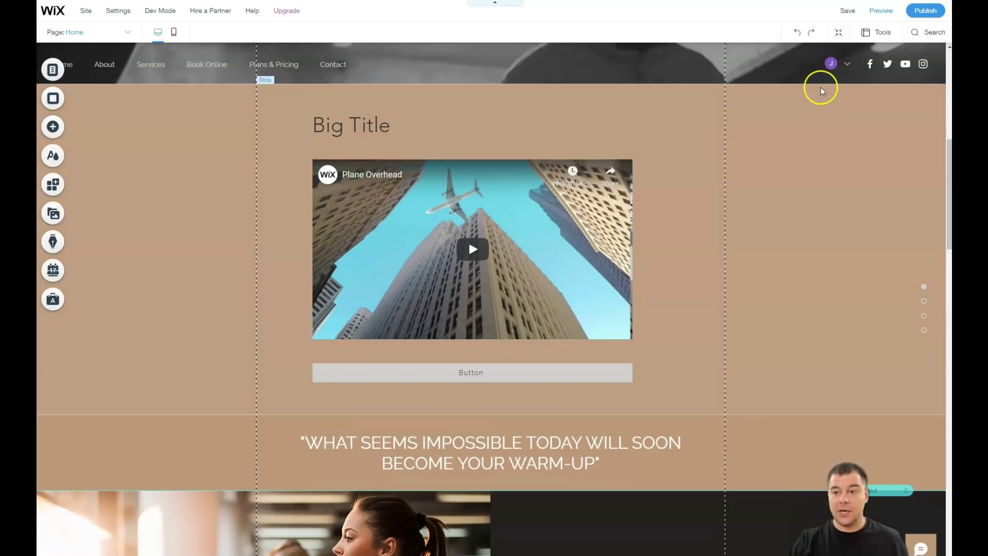
left_click(839, 32)
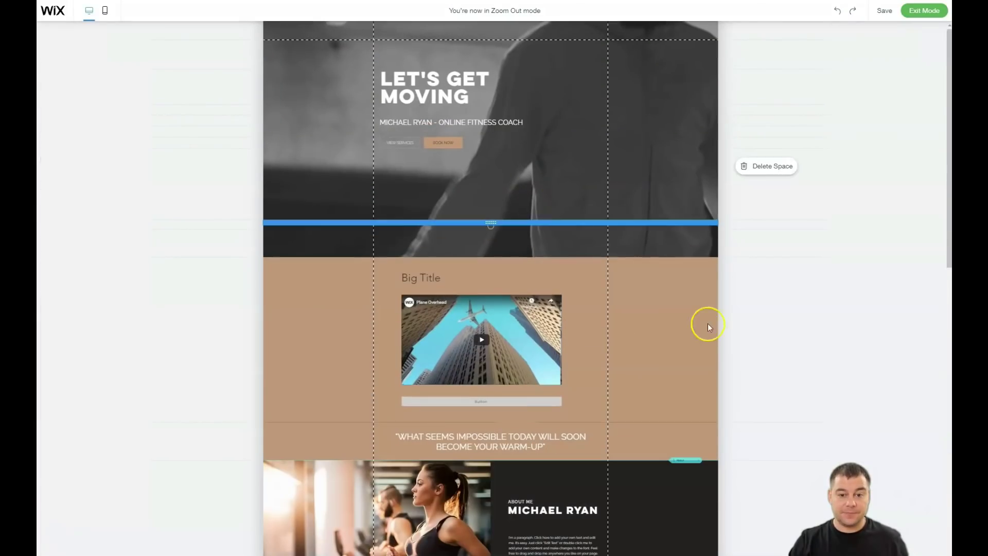
left_click(704, 370)
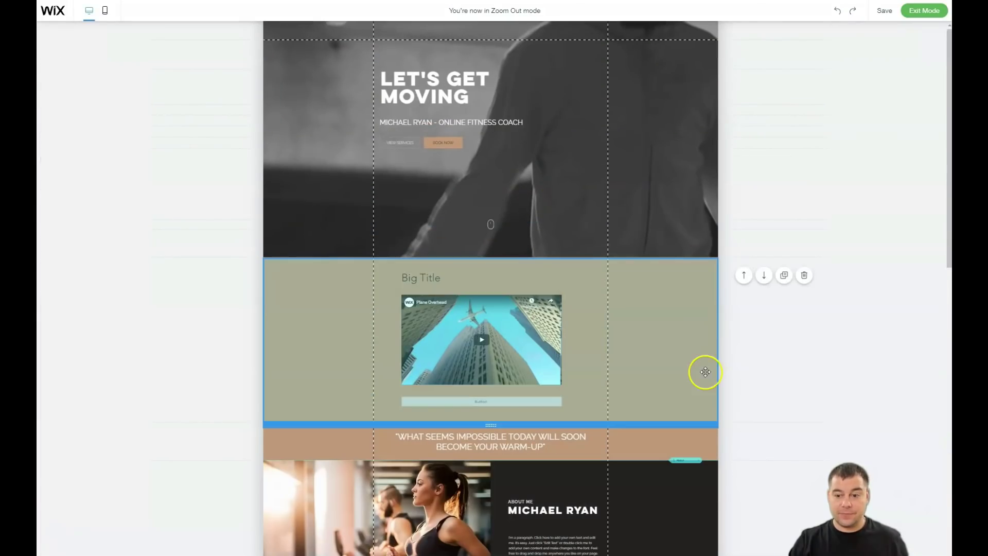
left_click(804, 277)
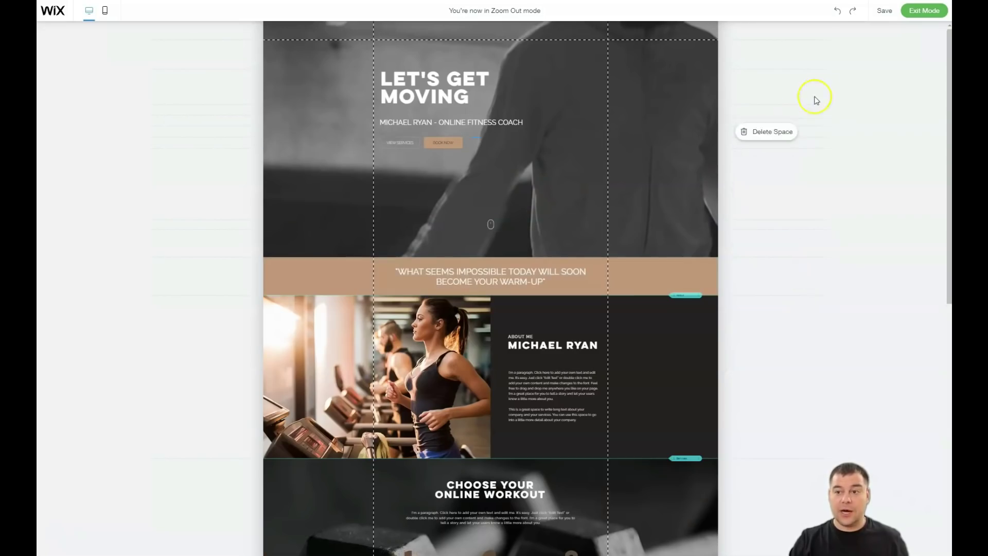
left_click(904, 15)
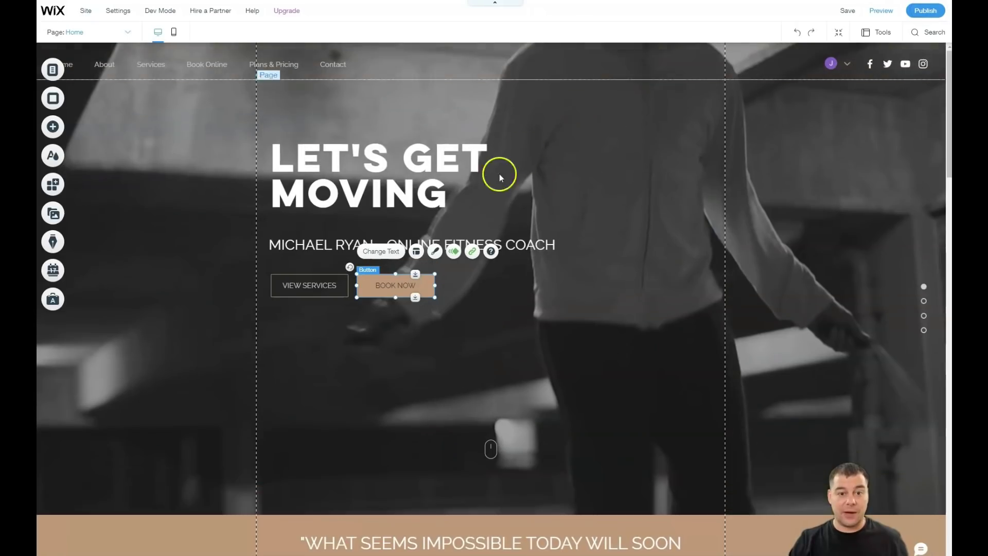